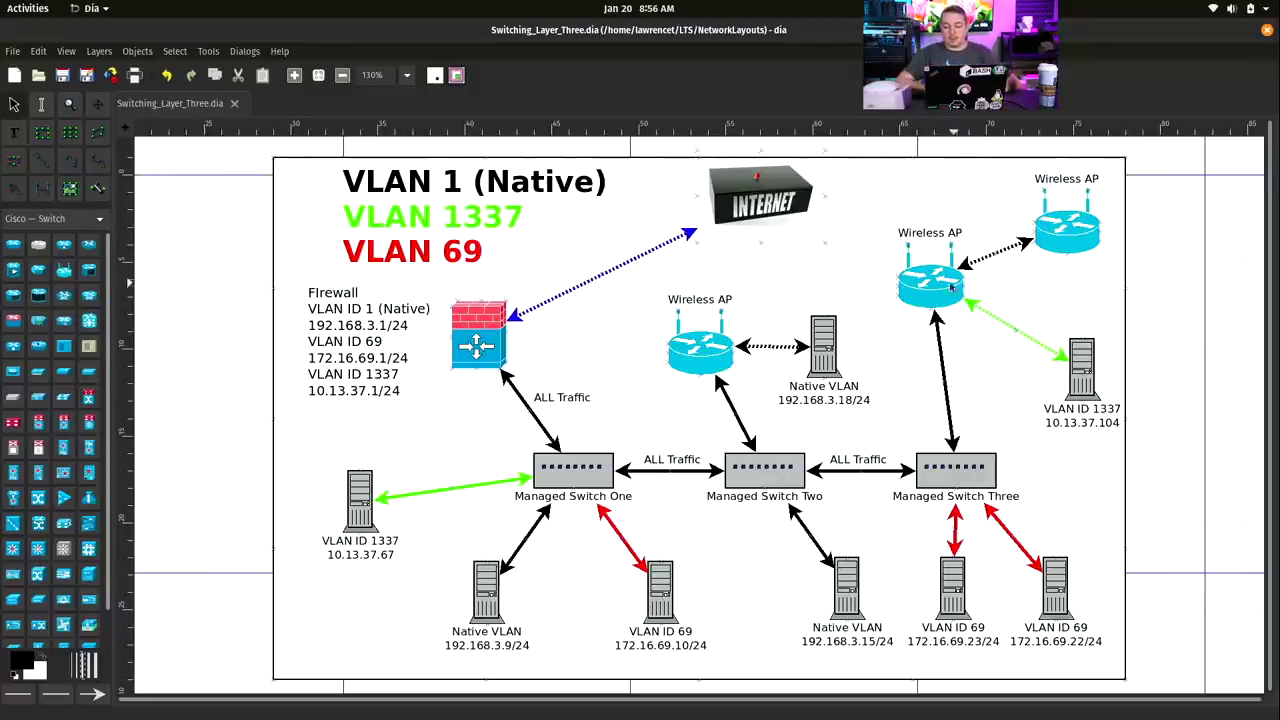
Step: Examine the two linked wireless access points in the diagram, including the Managed Switch Three uplink and the VLAN 1337 client link
click(937, 288)
click(1063, 237)
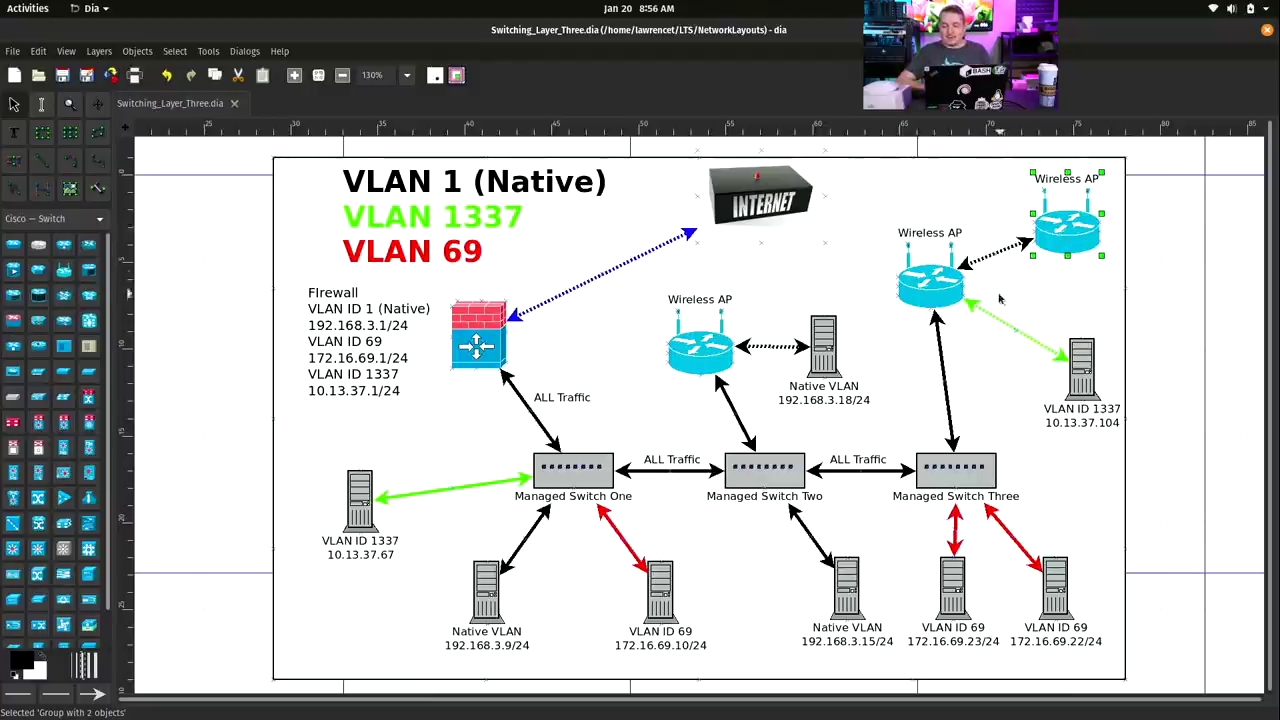
click(918, 282)
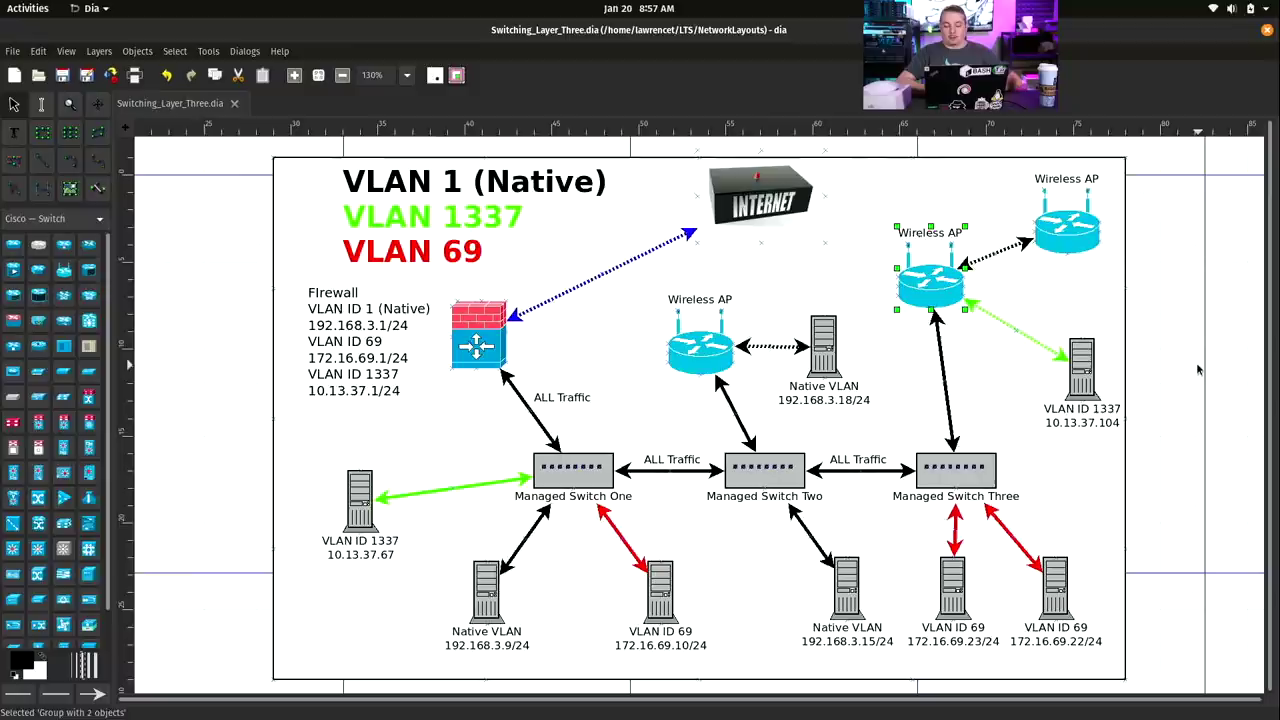
click(944, 303)
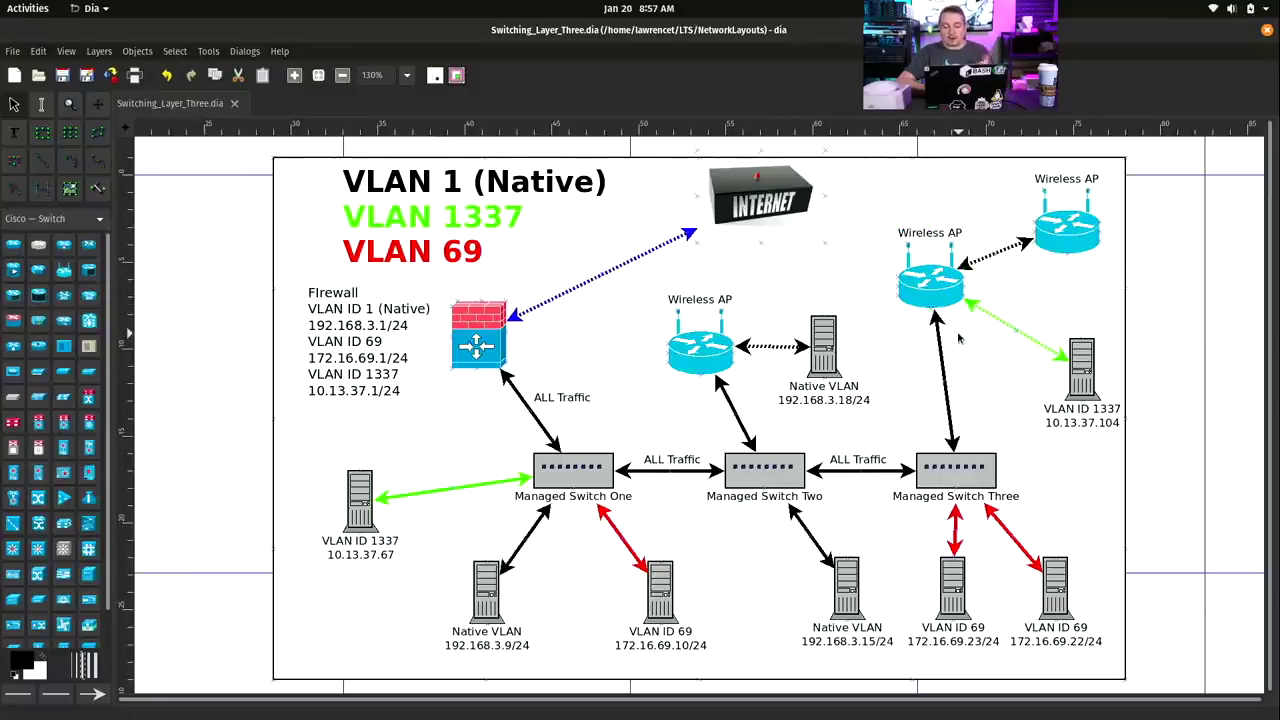
click(938, 340)
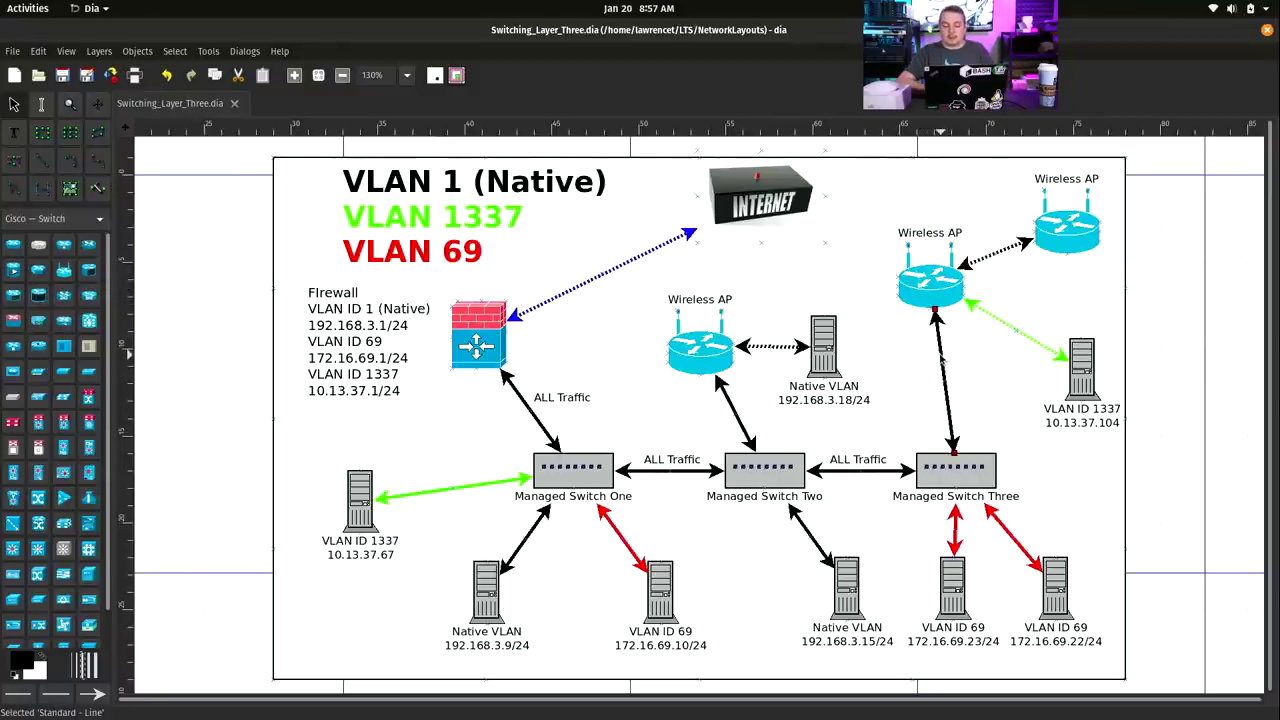
click(938, 295)
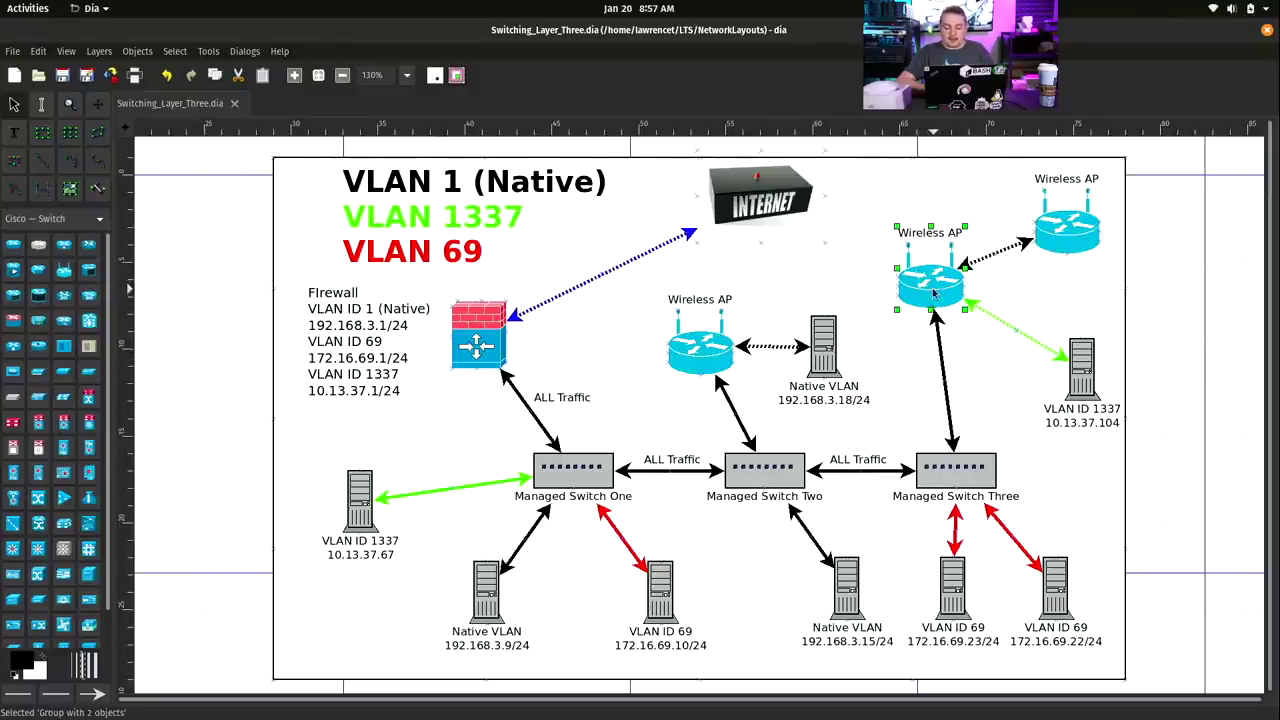
click(985, 316)
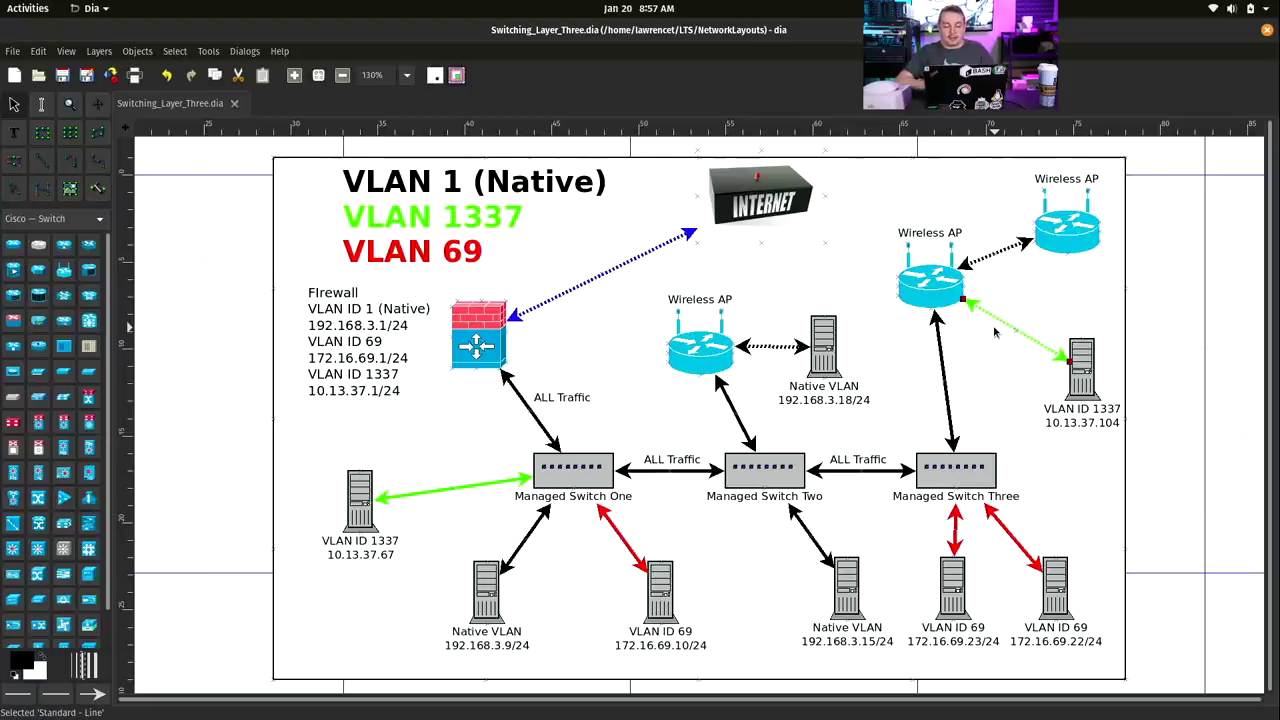
Step: Switch to the UniFi Network page in Chrome, review the settings of the Dewey Have WiFi network, and close them without changes
key(super)
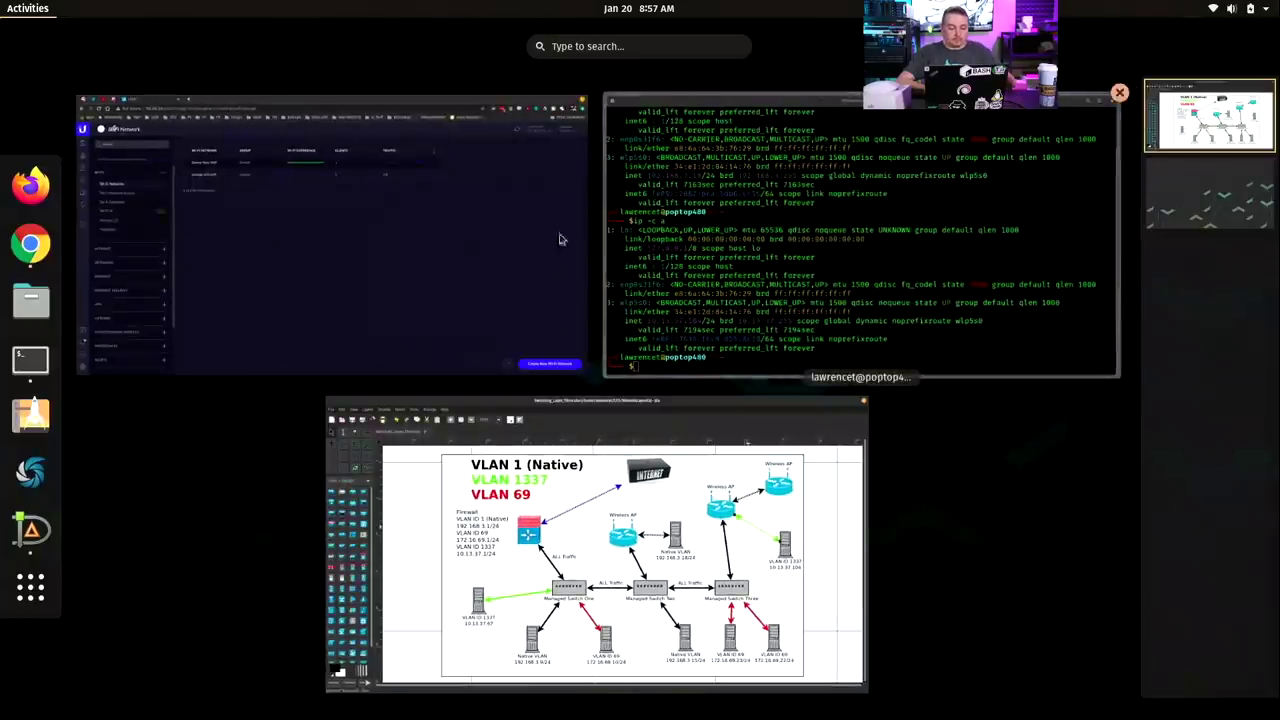
click(560, 237)
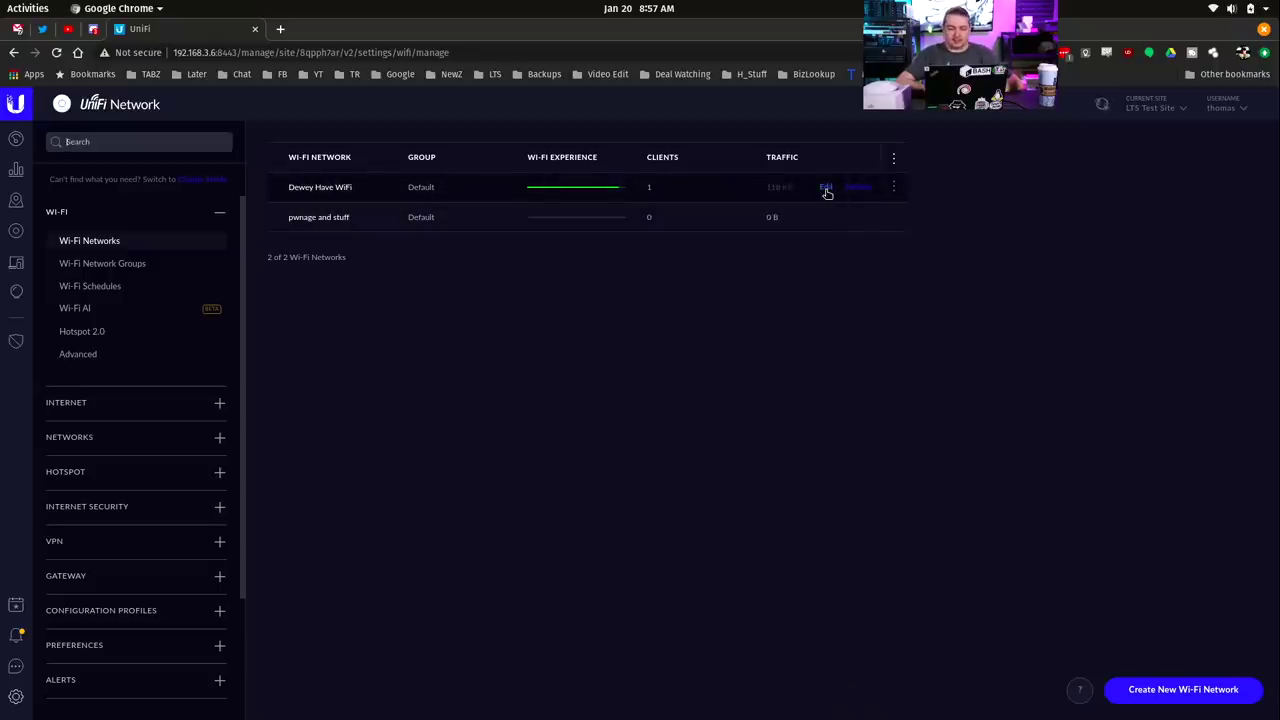
click(825, 188)
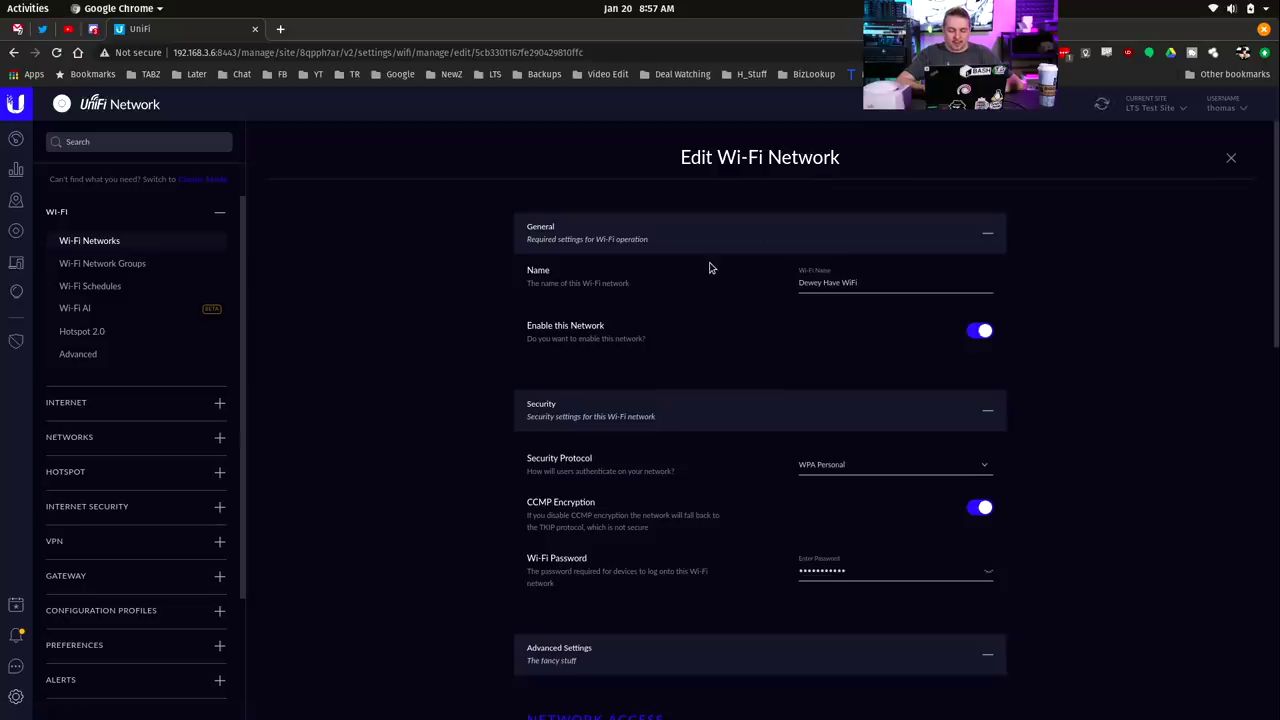
scroll(710, 268, down, 4)
scroll(710, 268, down, 5)
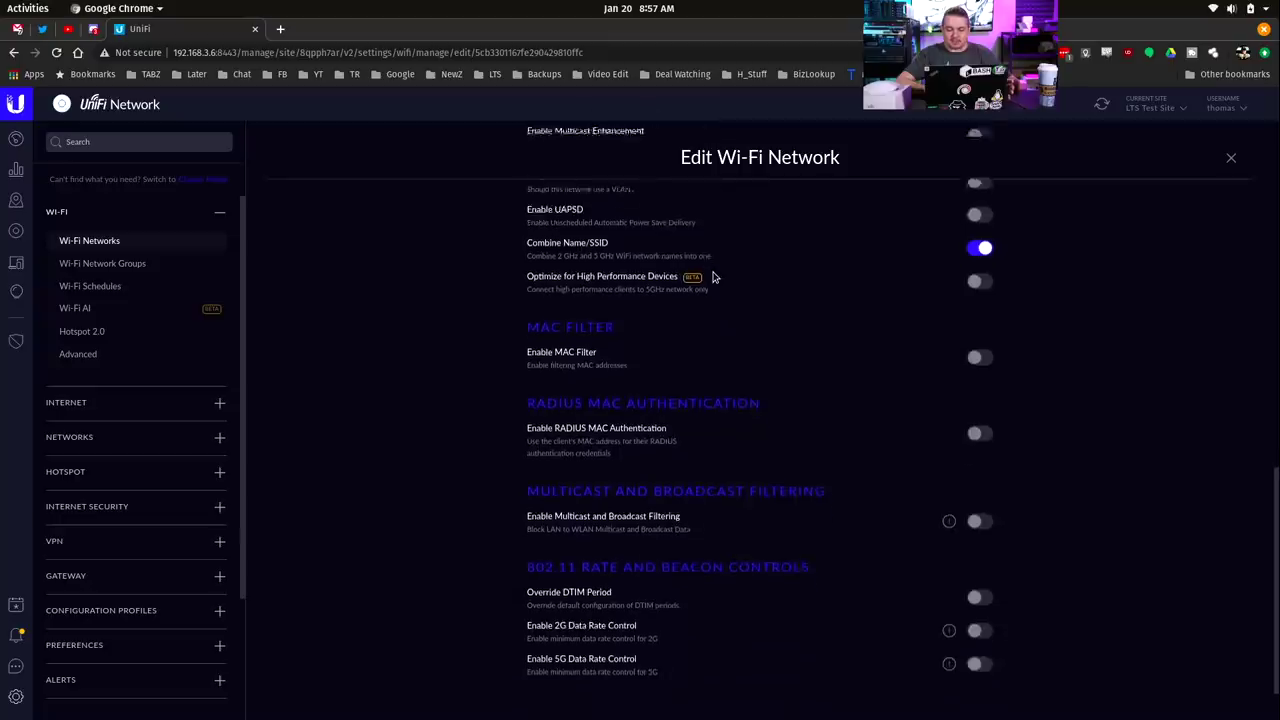
scroll(713, 277, up, 10)
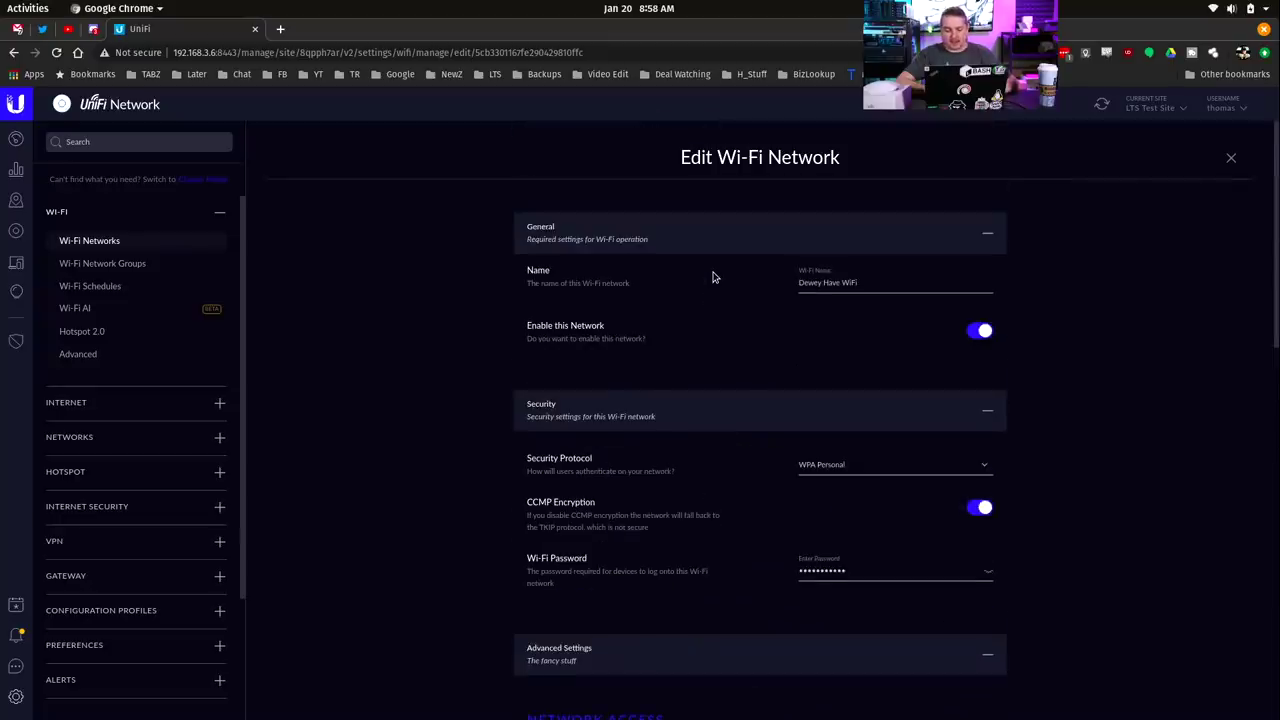
click(1230, 160)
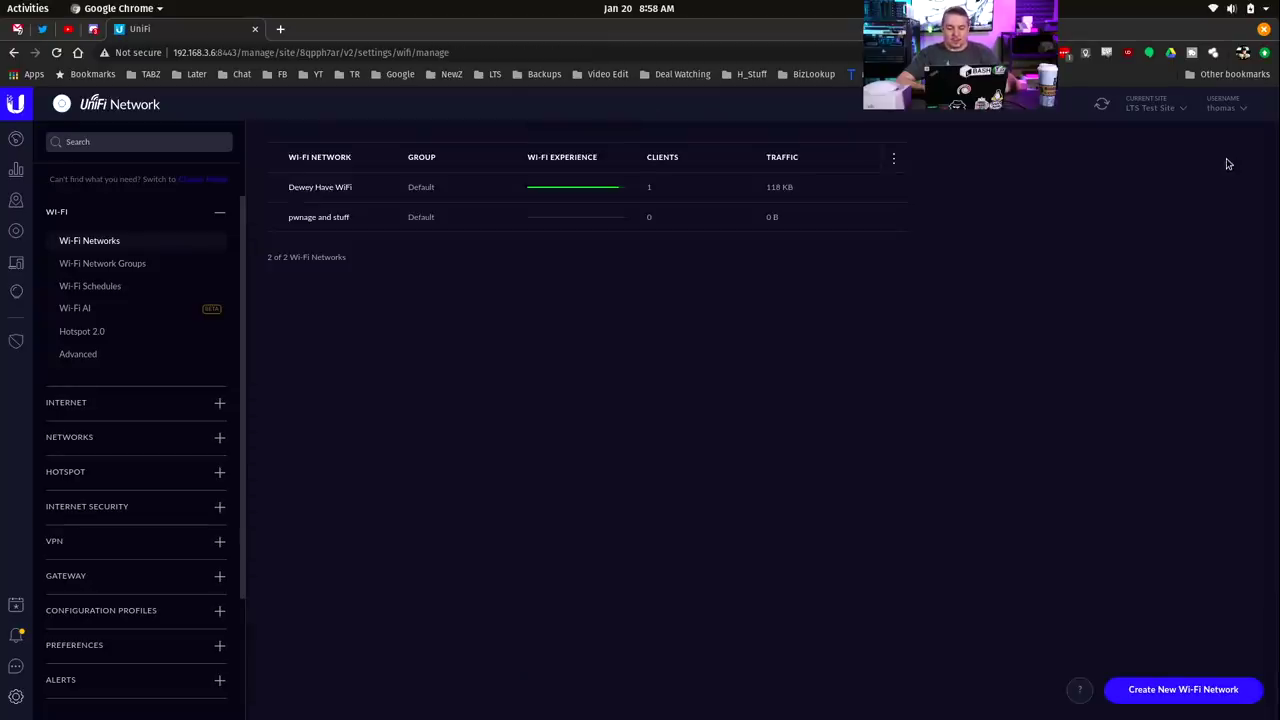
Step: Switch to Terminal and display the network interface configuration with ifconfig
key(alt+Tab)
key(alt+Tab)
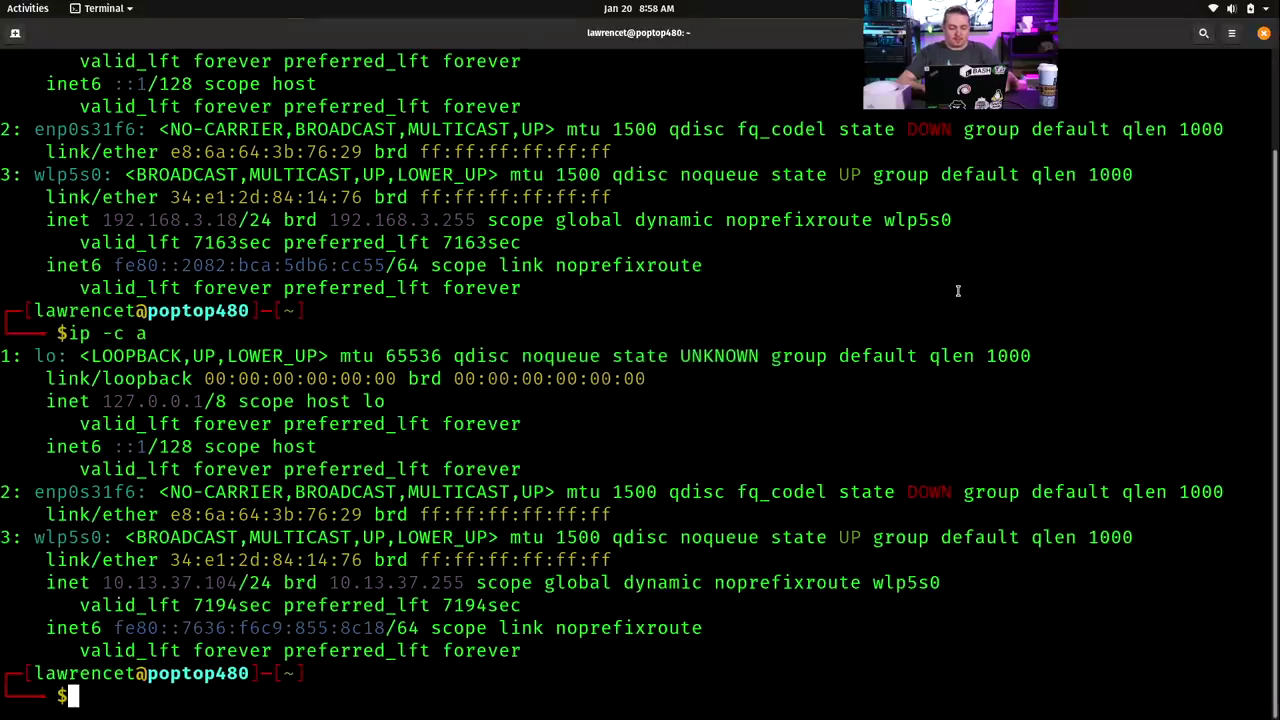
text(ifconfig)
key(Return)
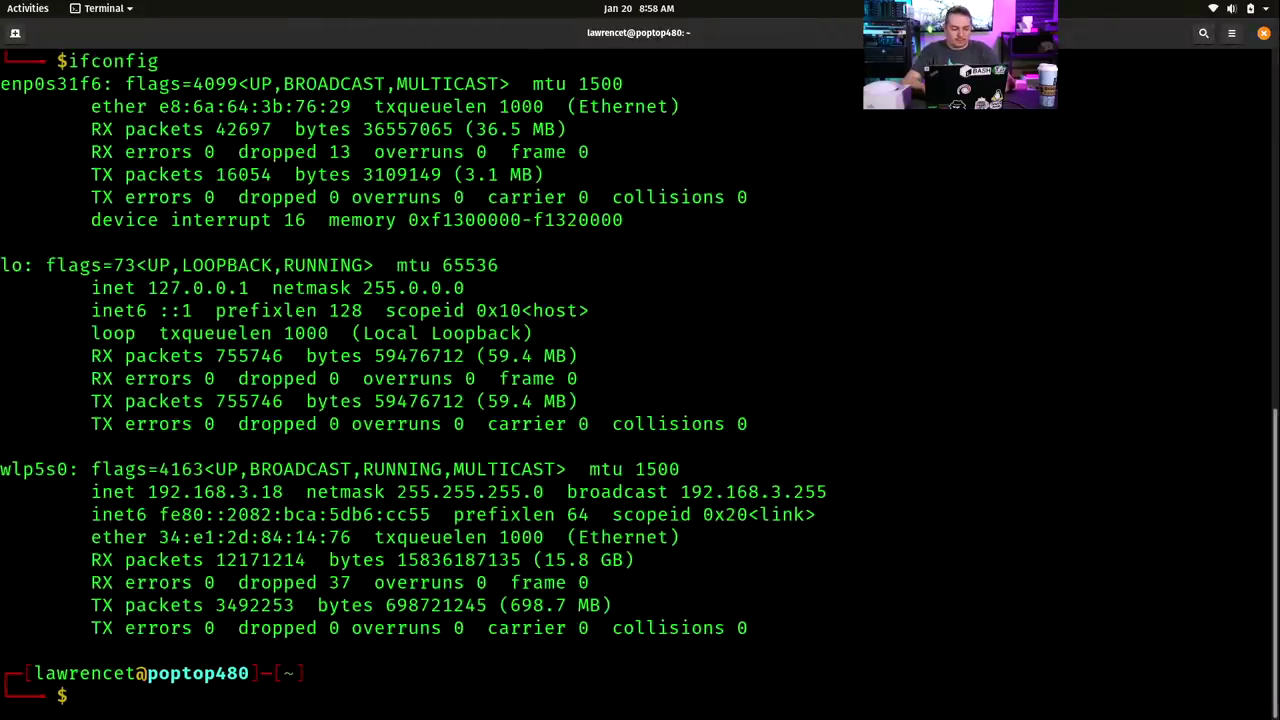
Step: Clear the terminal, list the interface addresses with ip -c a, and highlight the IPv4 address of wlp5s0
text(ip -c a)
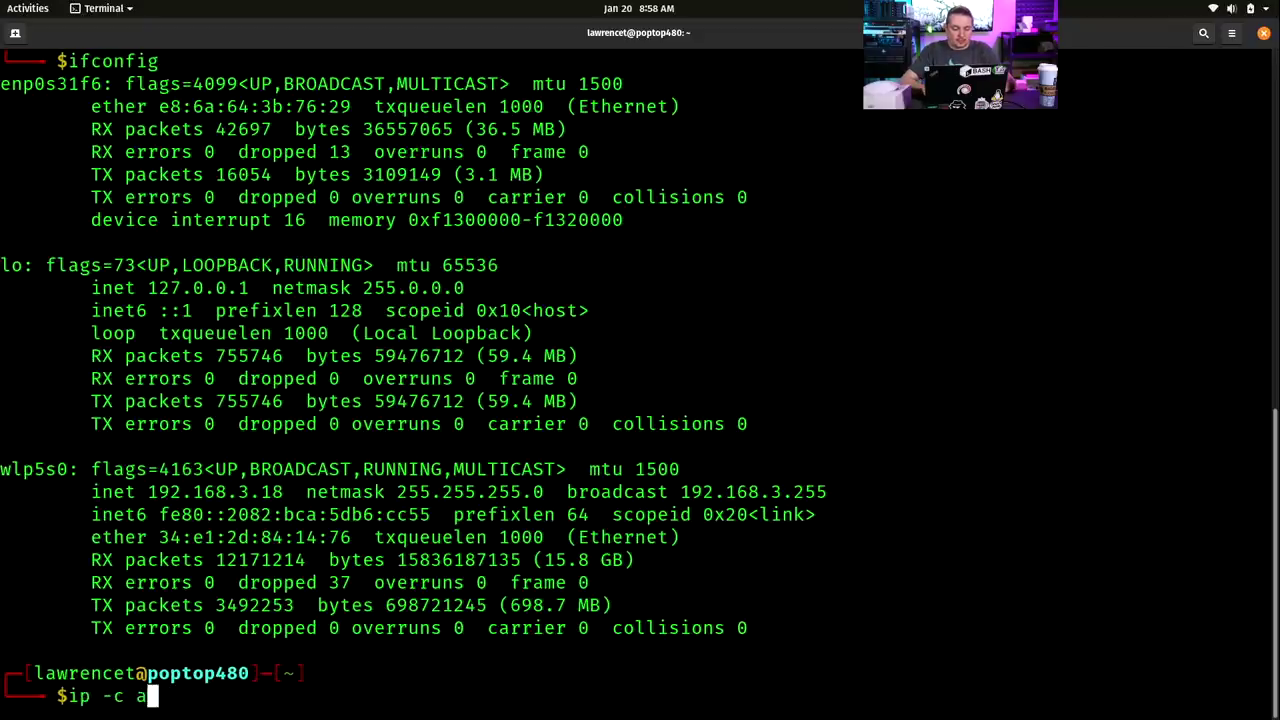
key(Return)
text(clear)
key(Return)
text(ip -c a)
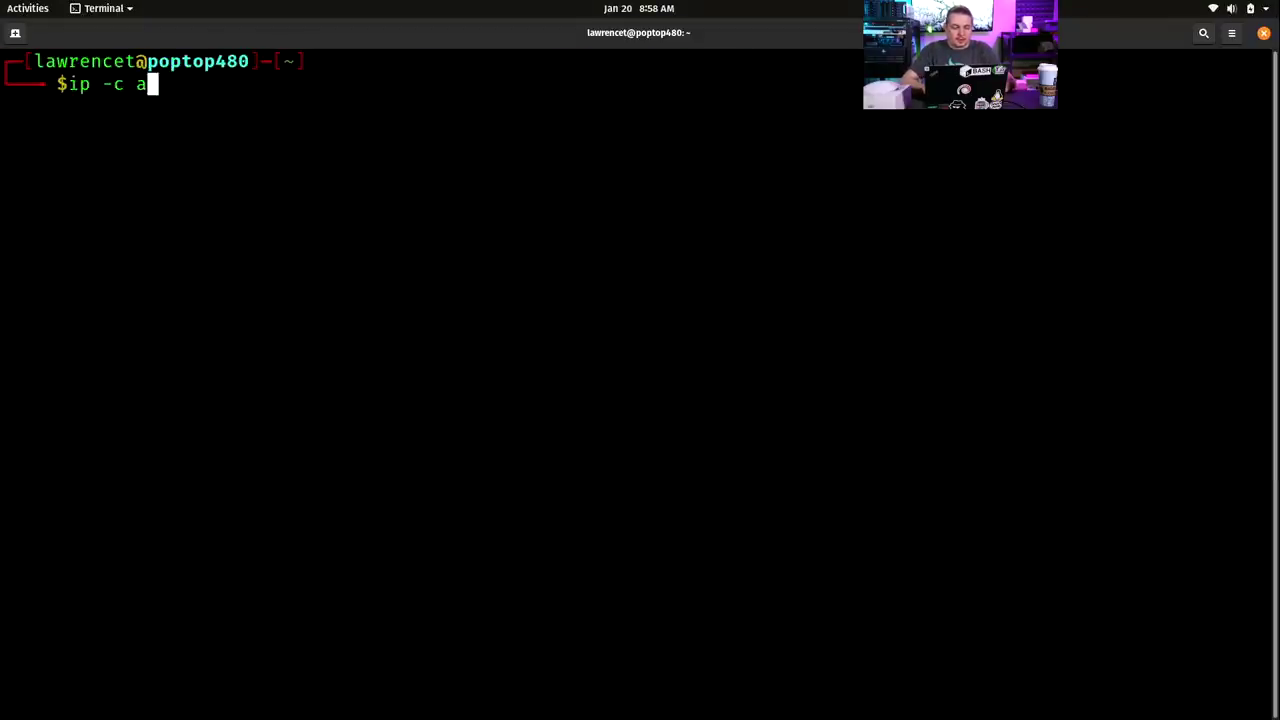
key(Return)
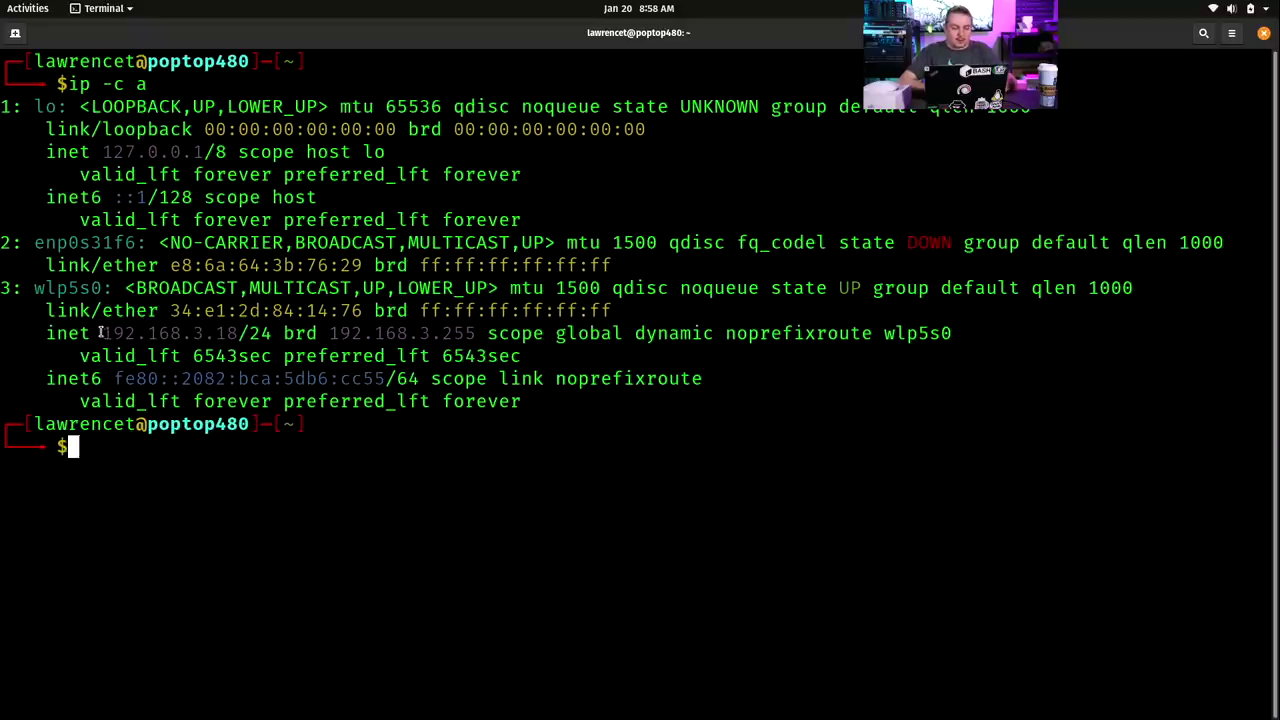
drag(100, 333, 238, 333)
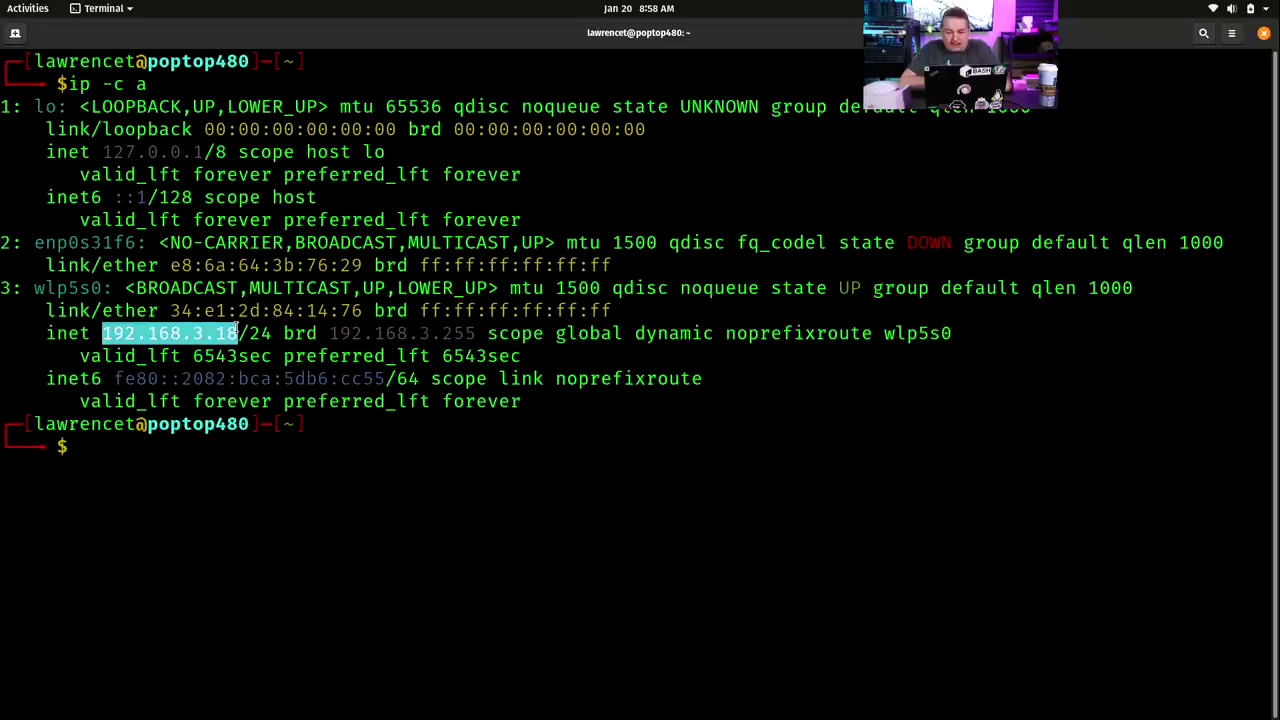
Step: Connect the laptop's Wi-Fi to the pwnage and stuff network
click(1219, 7)
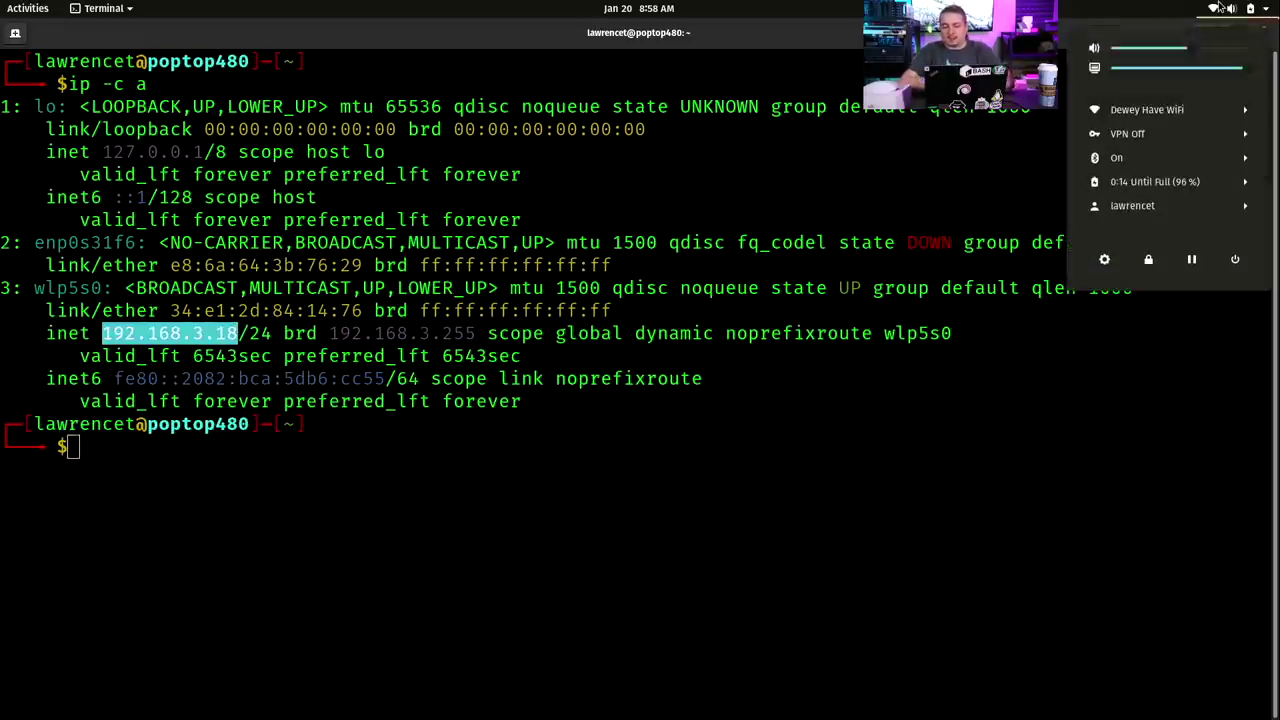
click(1164, 115)
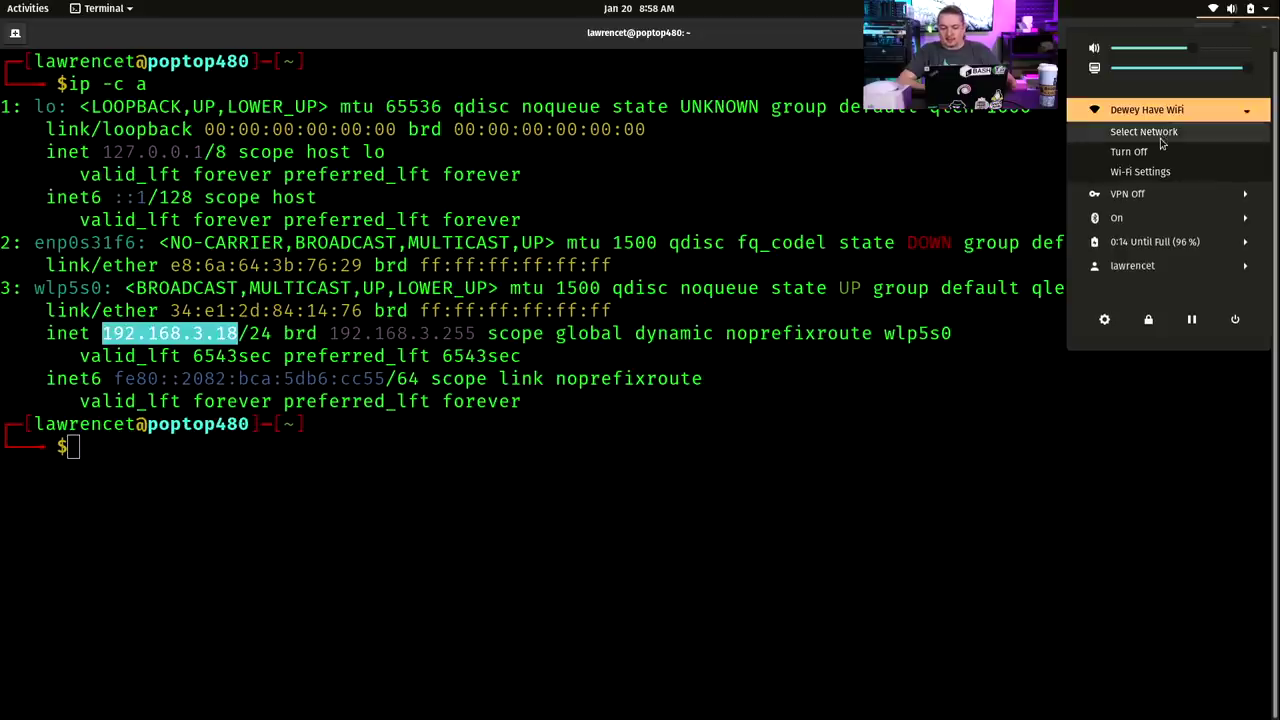
click(1150, 132)
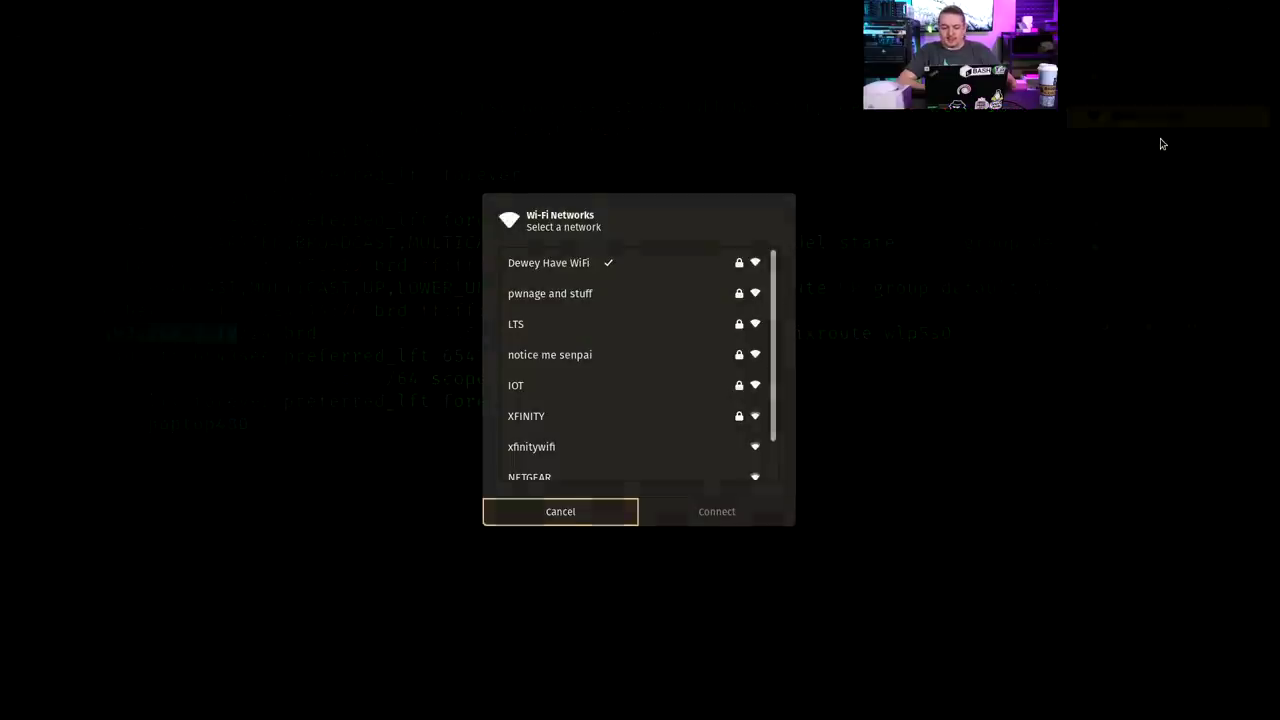
click(578, 295)
click(722, 507)
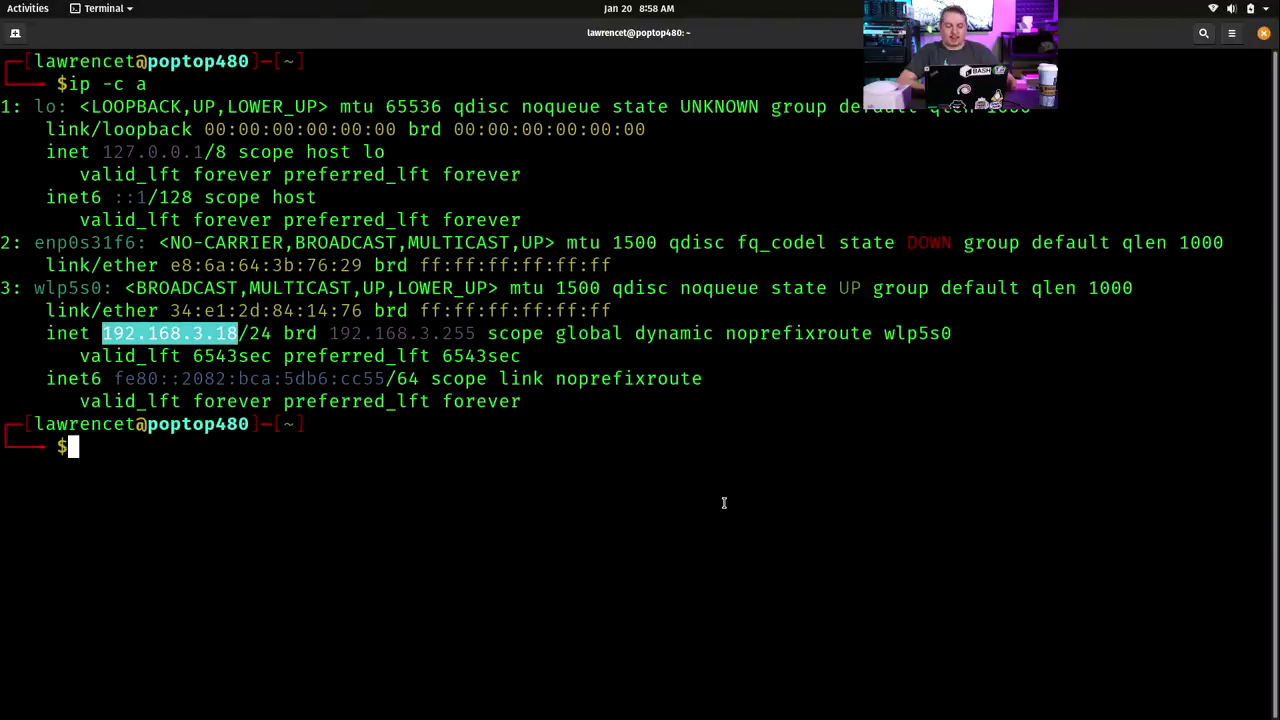
Step: Run ip -c a again, highlight the IPv4 address of wlp5s0, and switch to Dia to compare it with the VLAN 1337 client
key(Up)
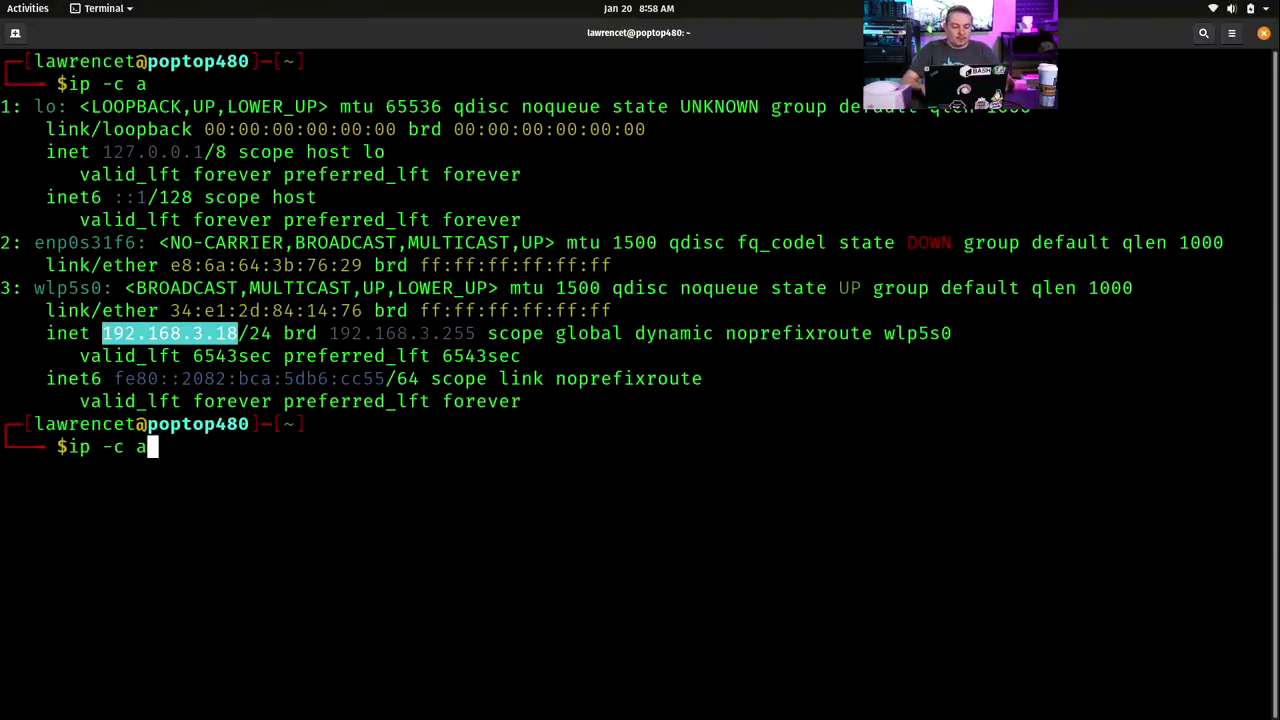
key(Return)
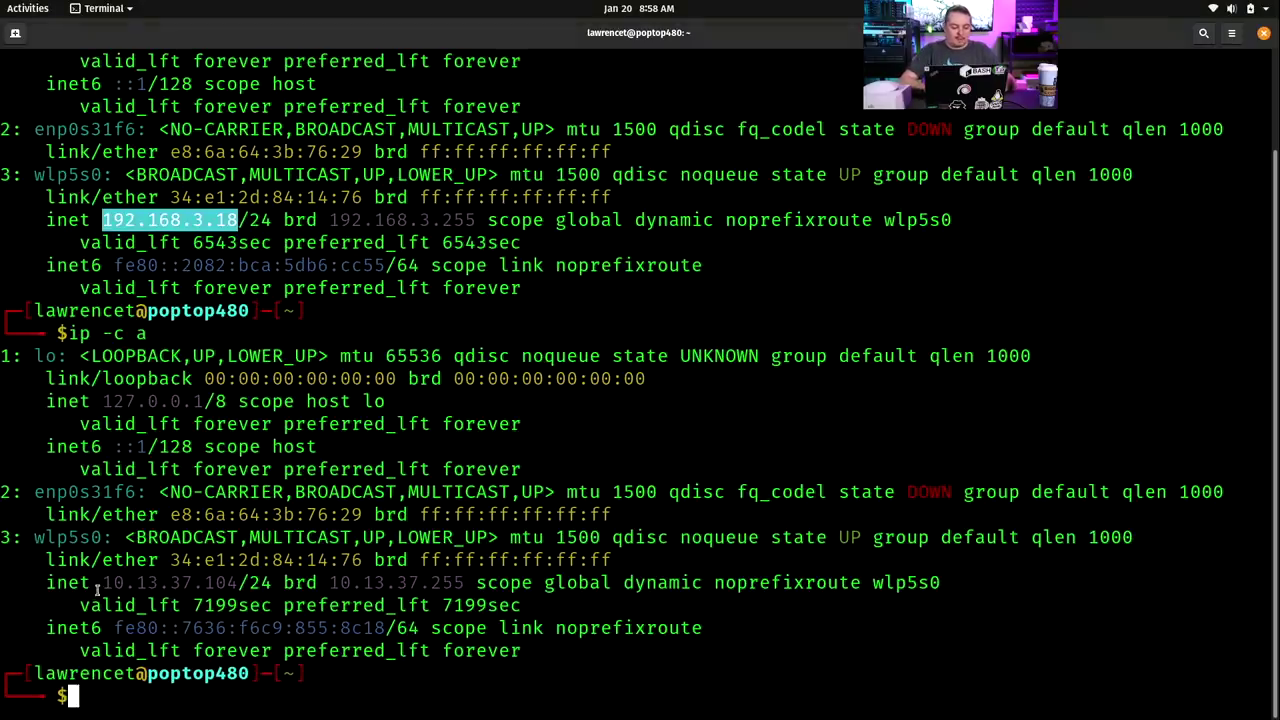
drag(101, 583, 238, 583)
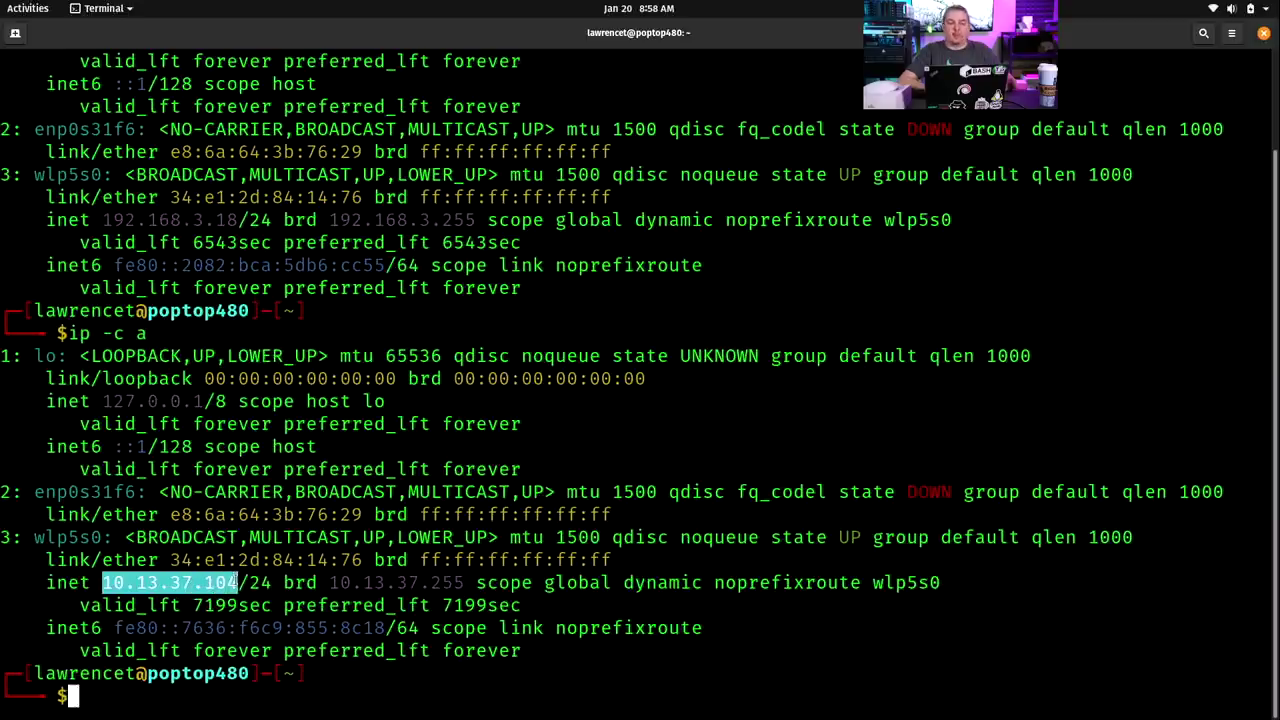
key(alt+Tab)
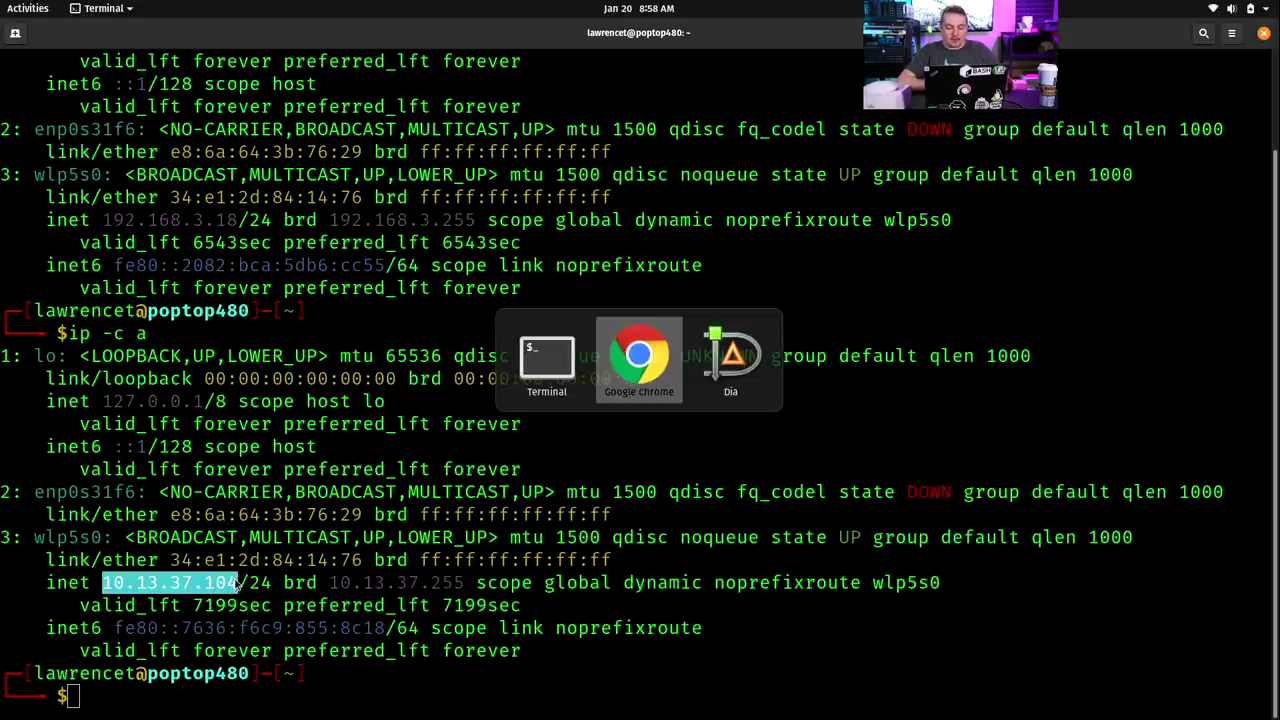
key(alt+Tab)
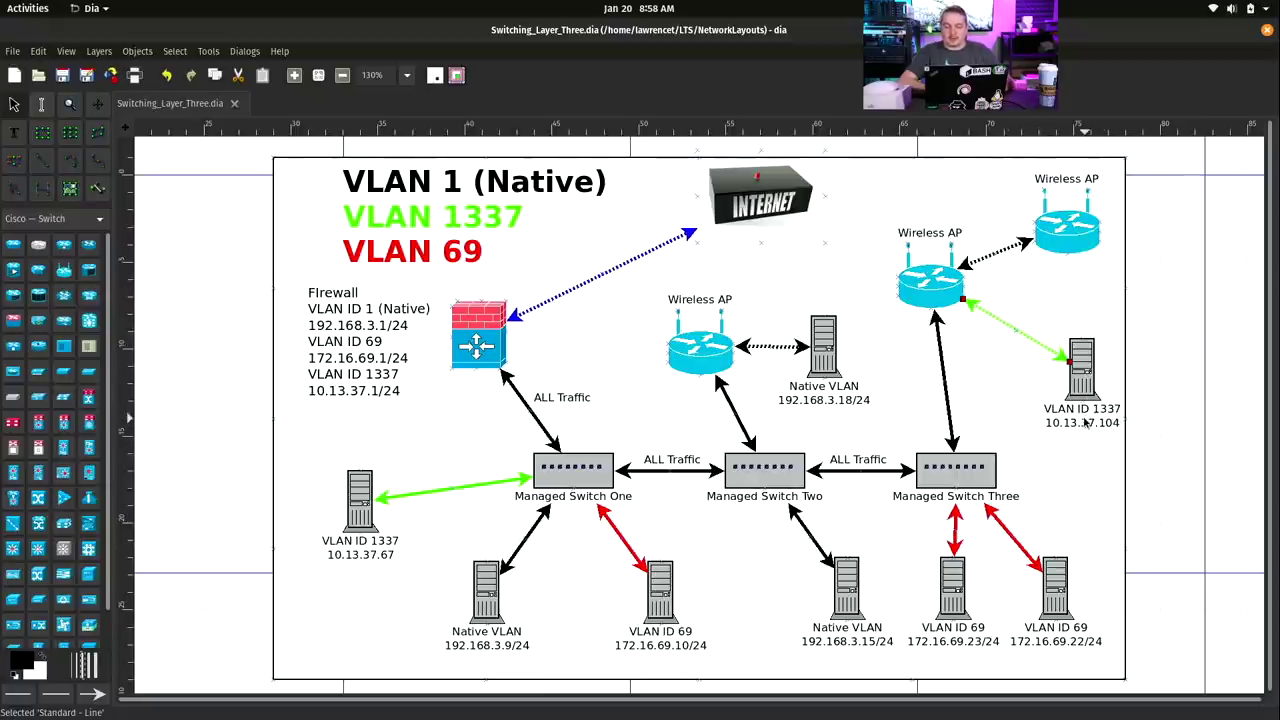
Step: Switch to Chrome and review the Wi-Fi settings of the pwnage and stuff network, highlighting its VLAN ID
key(alt+Tab)
key(alt+Tab)
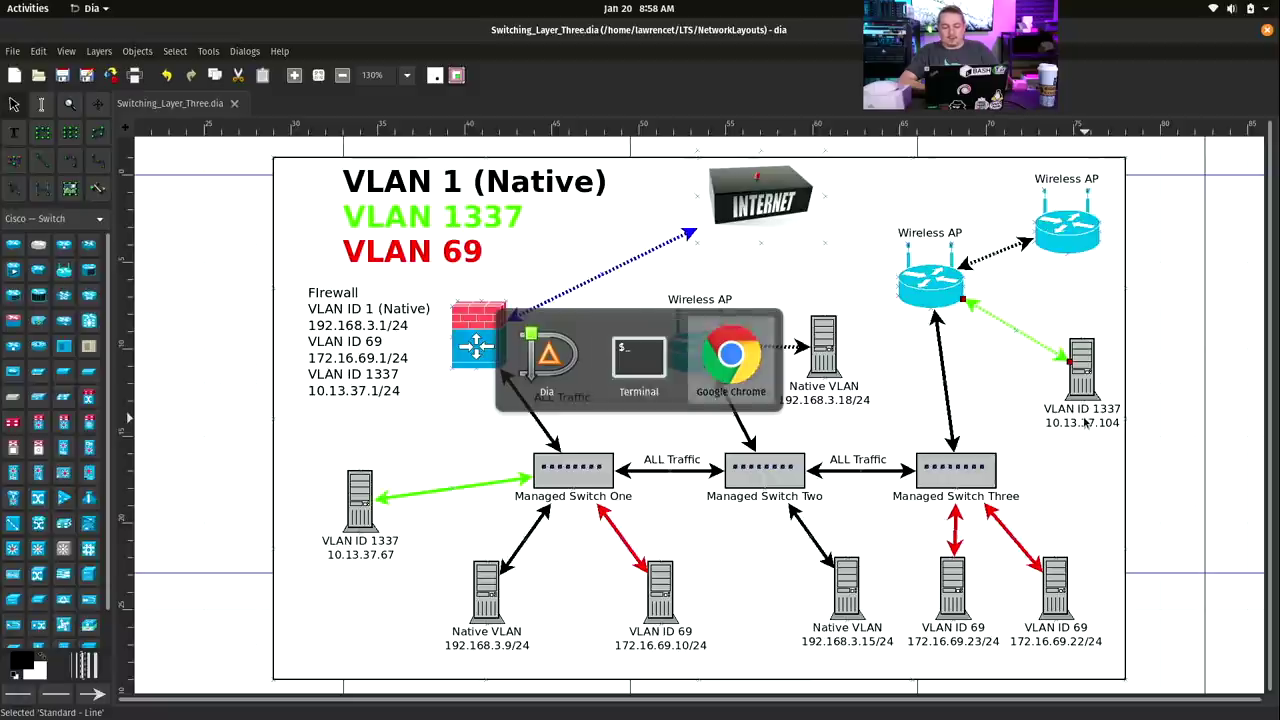
mouse_move(354, 214)
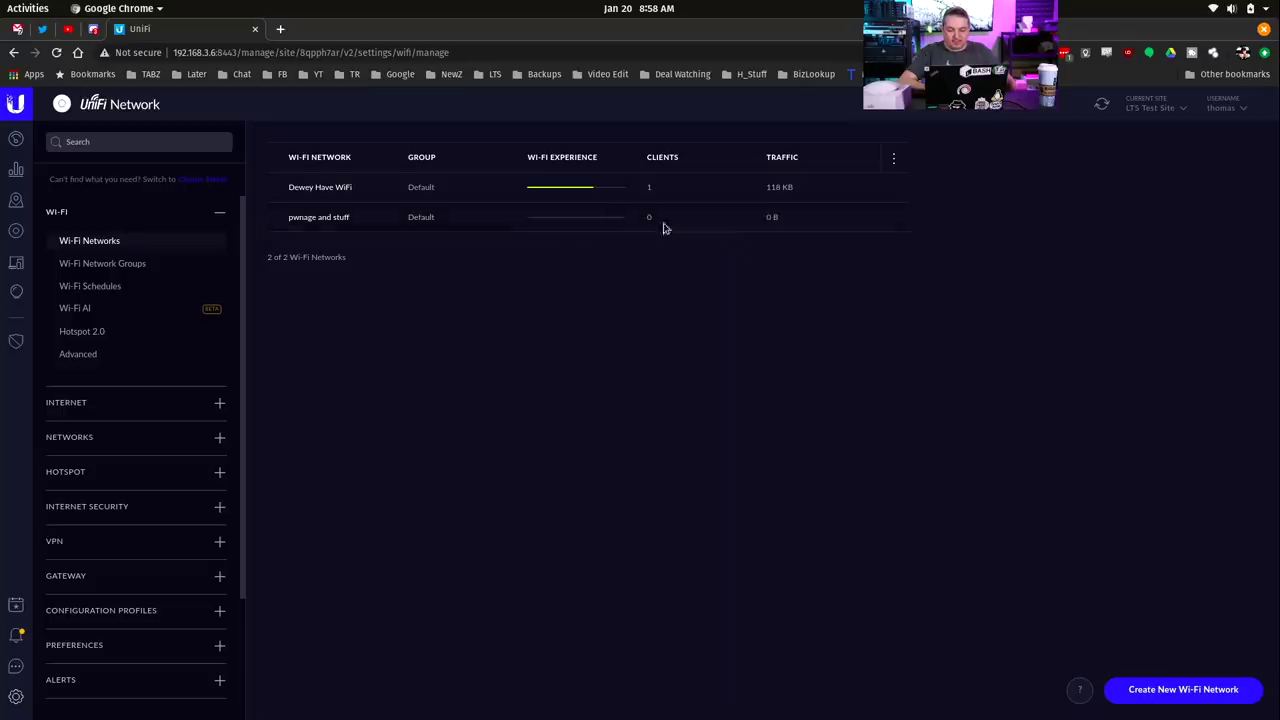
click(830, 216)
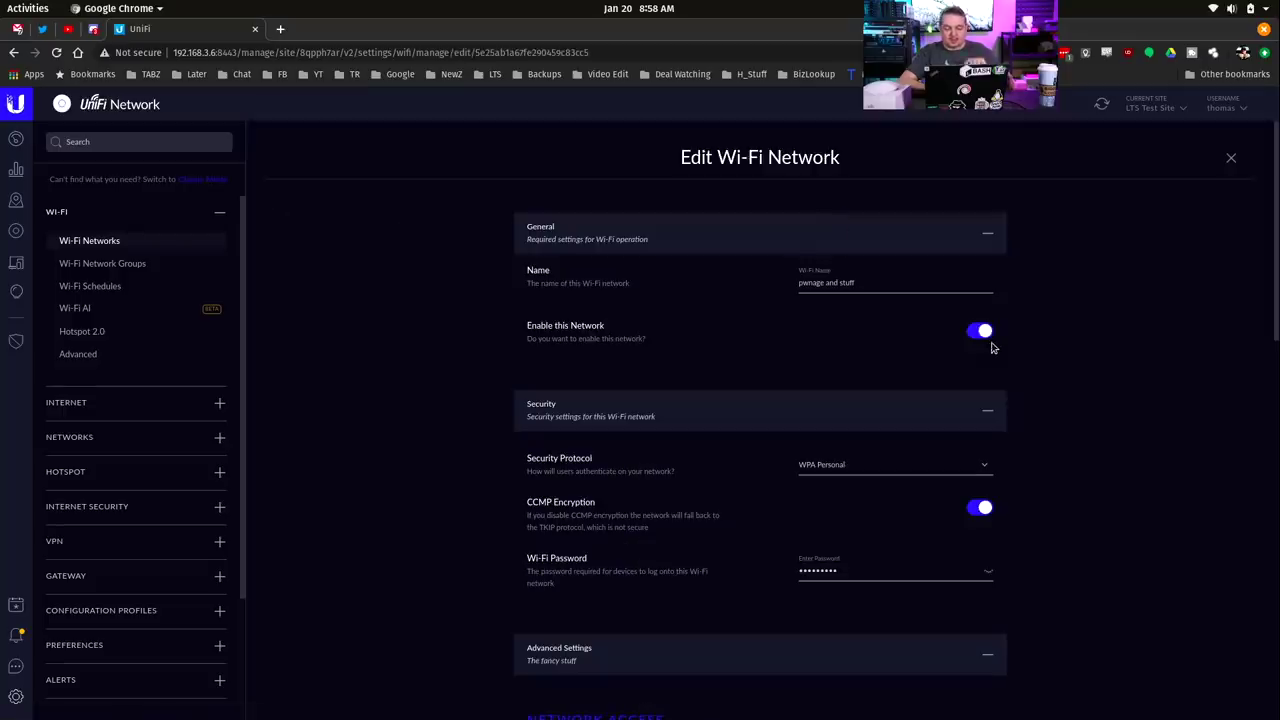
scroll(1114, 340, down, 2)
scroll(1117, 342, up, 2)
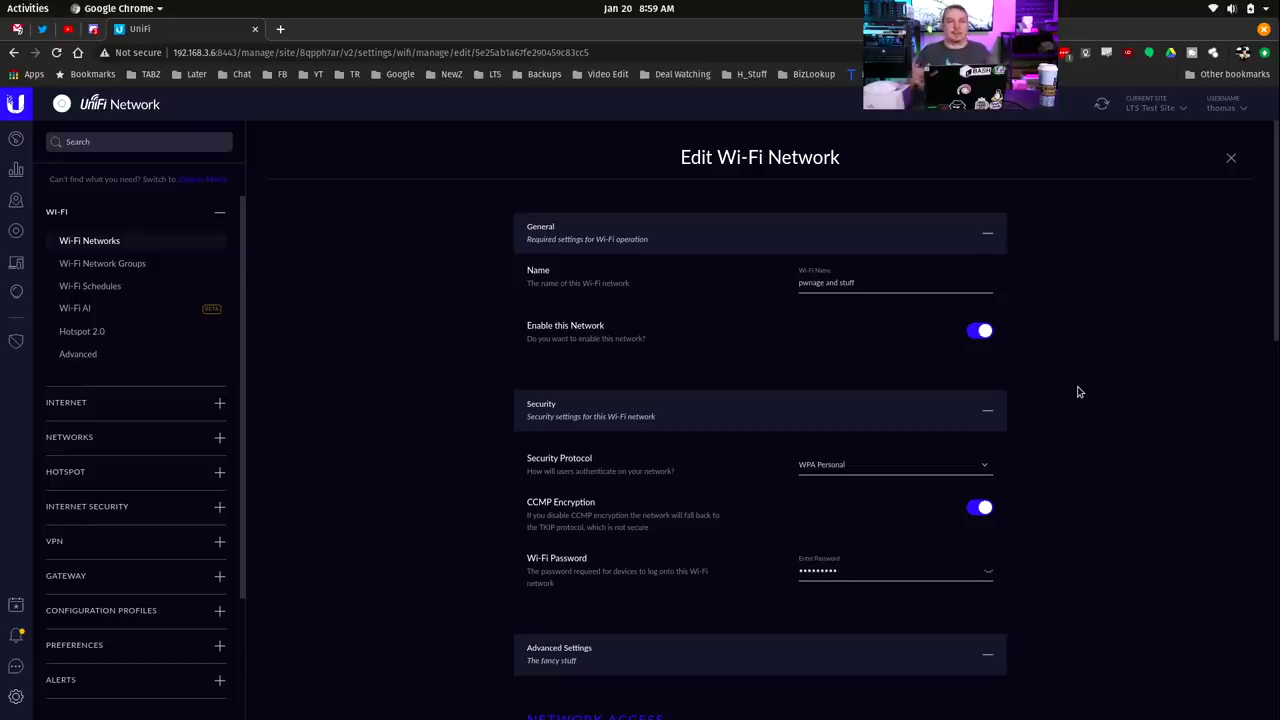
scroll(1106, 471, down, 5)
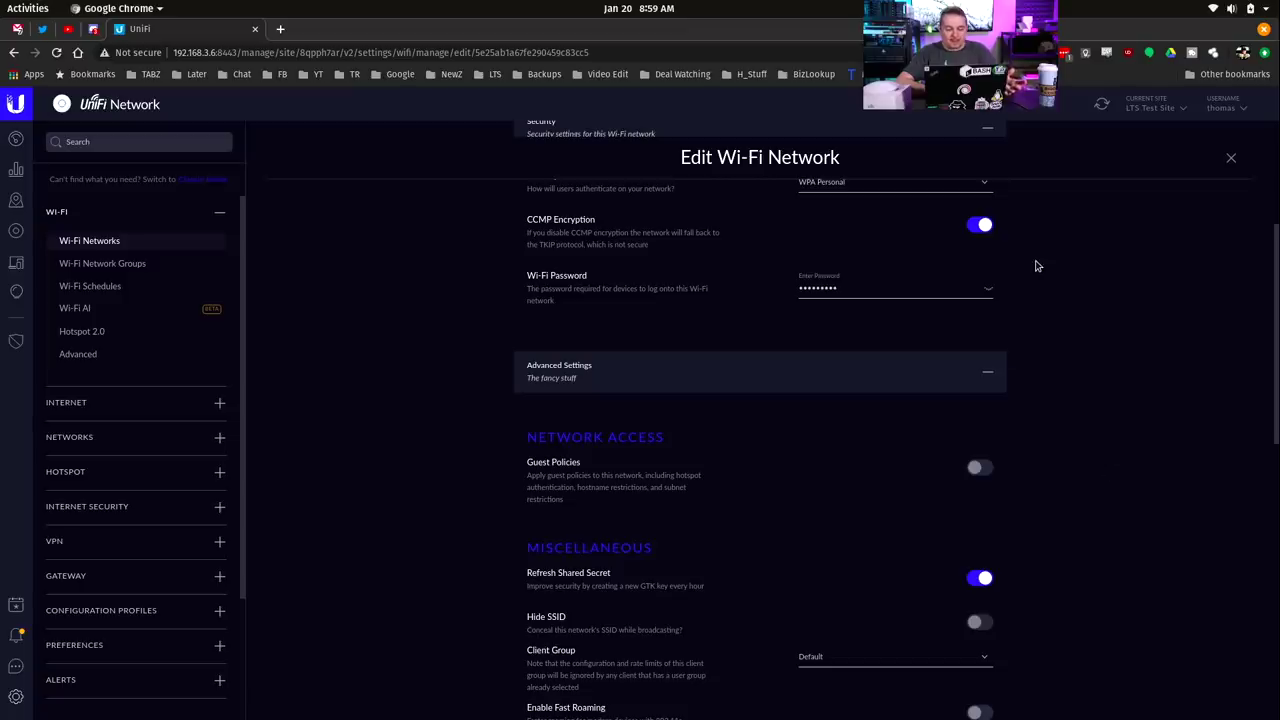
scroll(1036, 266, down, 3)
scroll(1036, 266, down, 5)
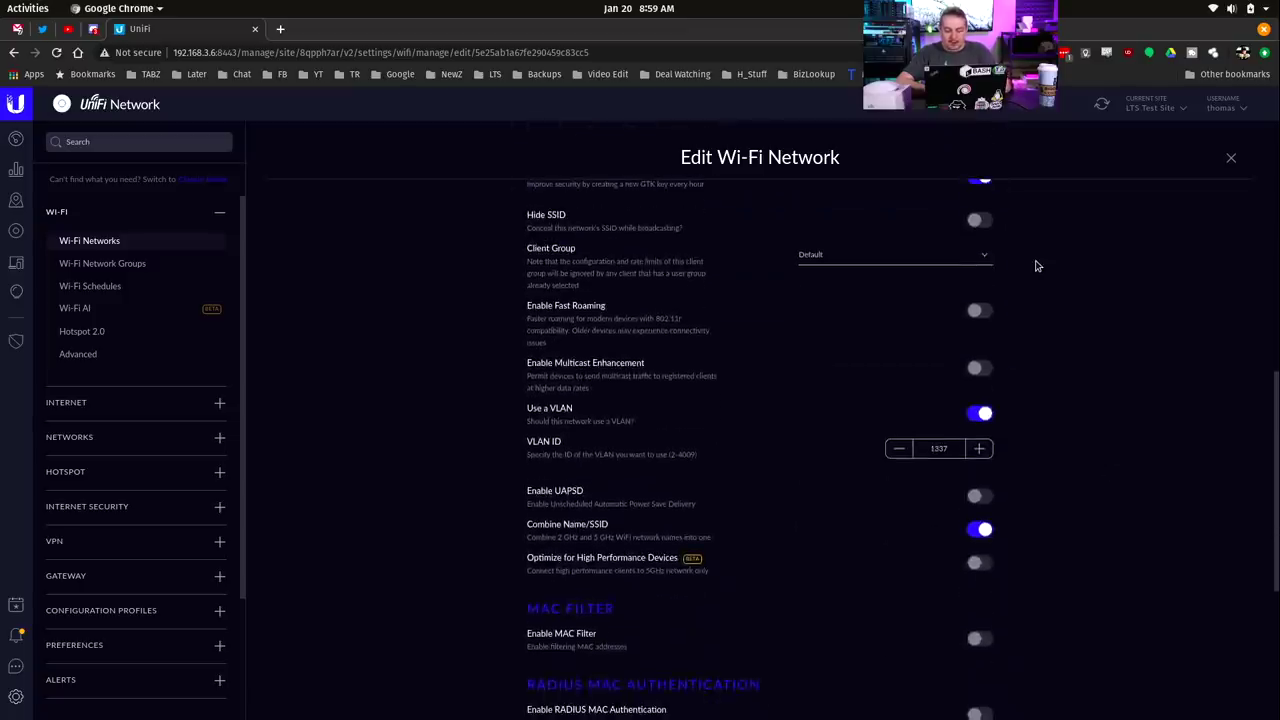
double_click(936, 450)
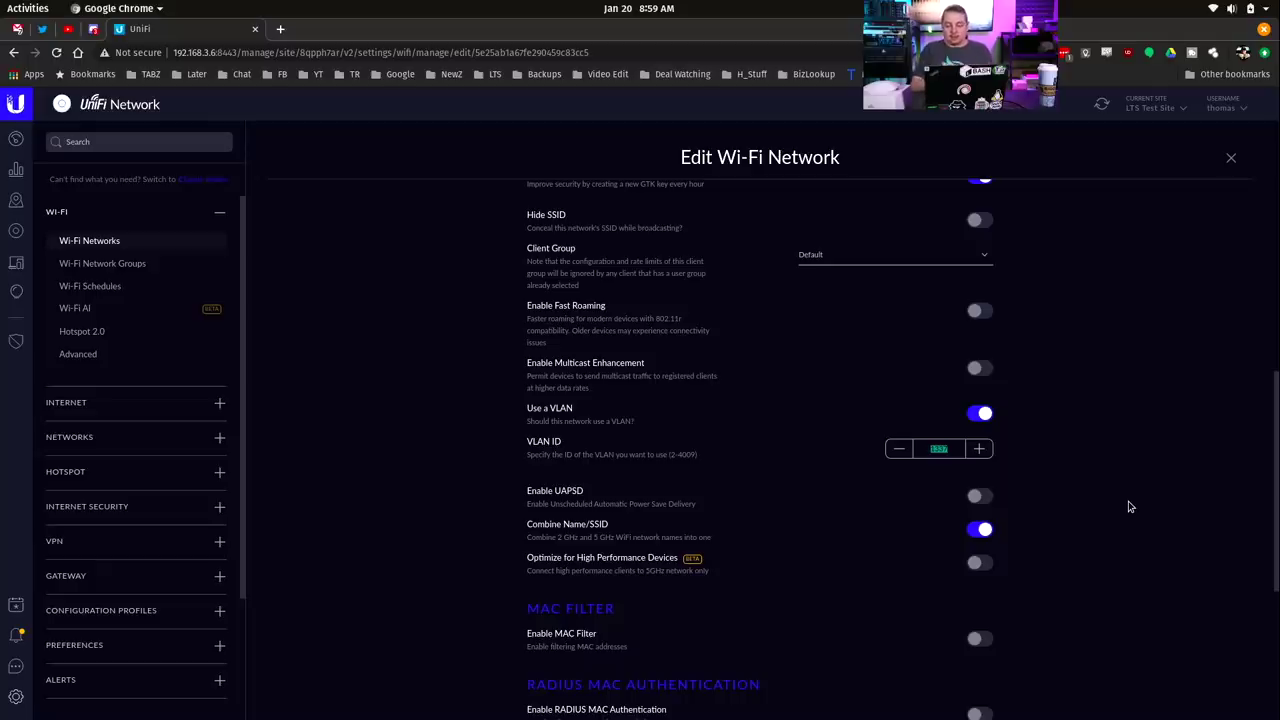
scroll(1129, 507, up, 10)
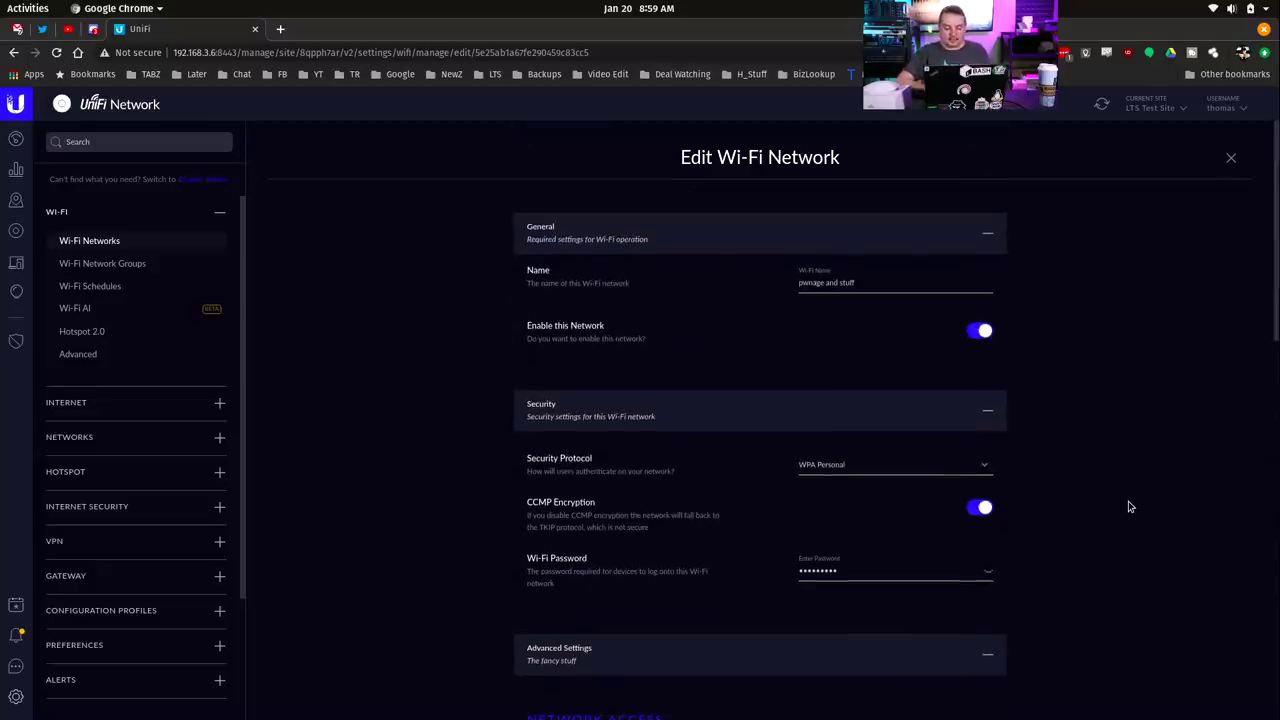
Step: Close the pwnage and stuff settings and start an advanced Wi-Fi network named This Is VLAN Sixty Nine
click(1231, 158)
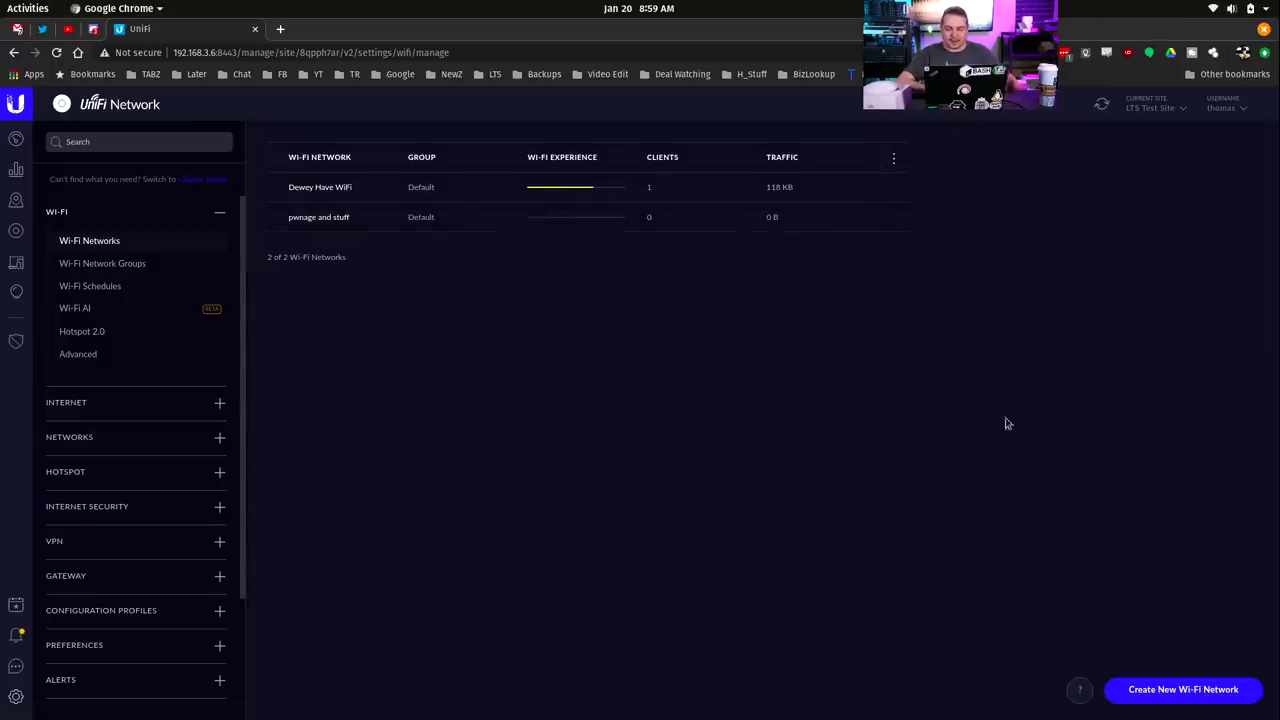
click(1163, 689)
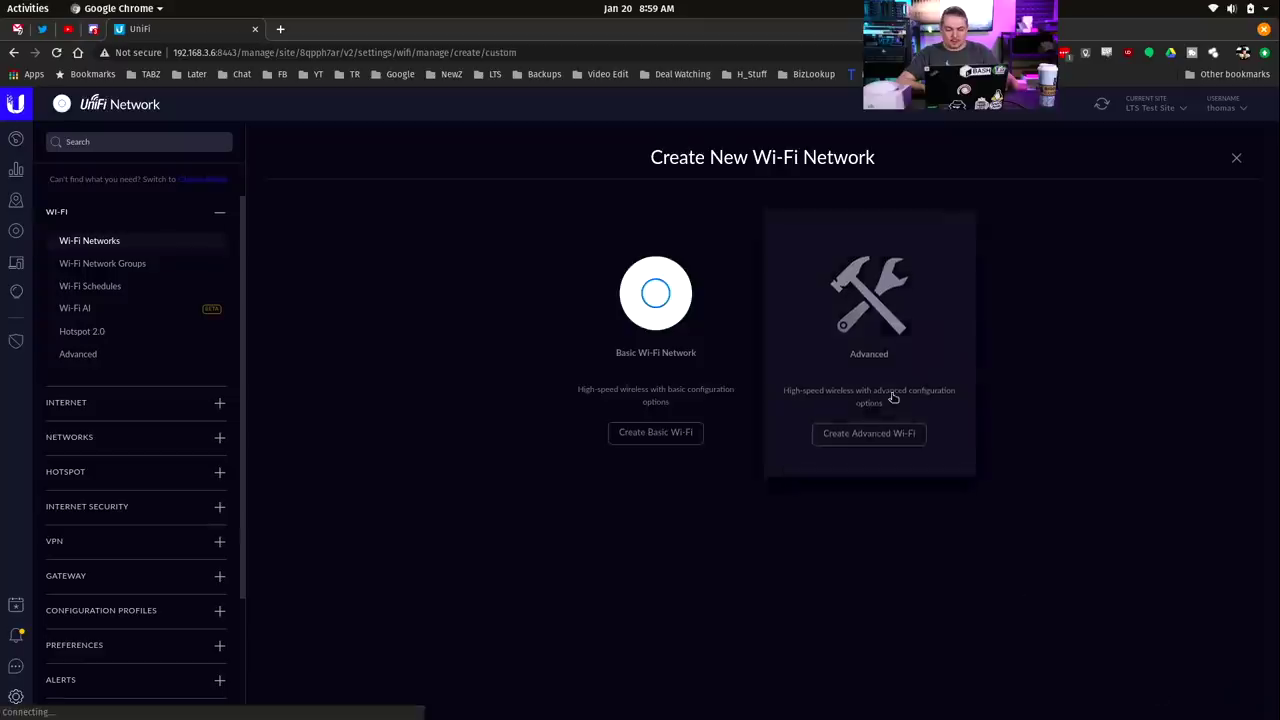
click(893, 398)
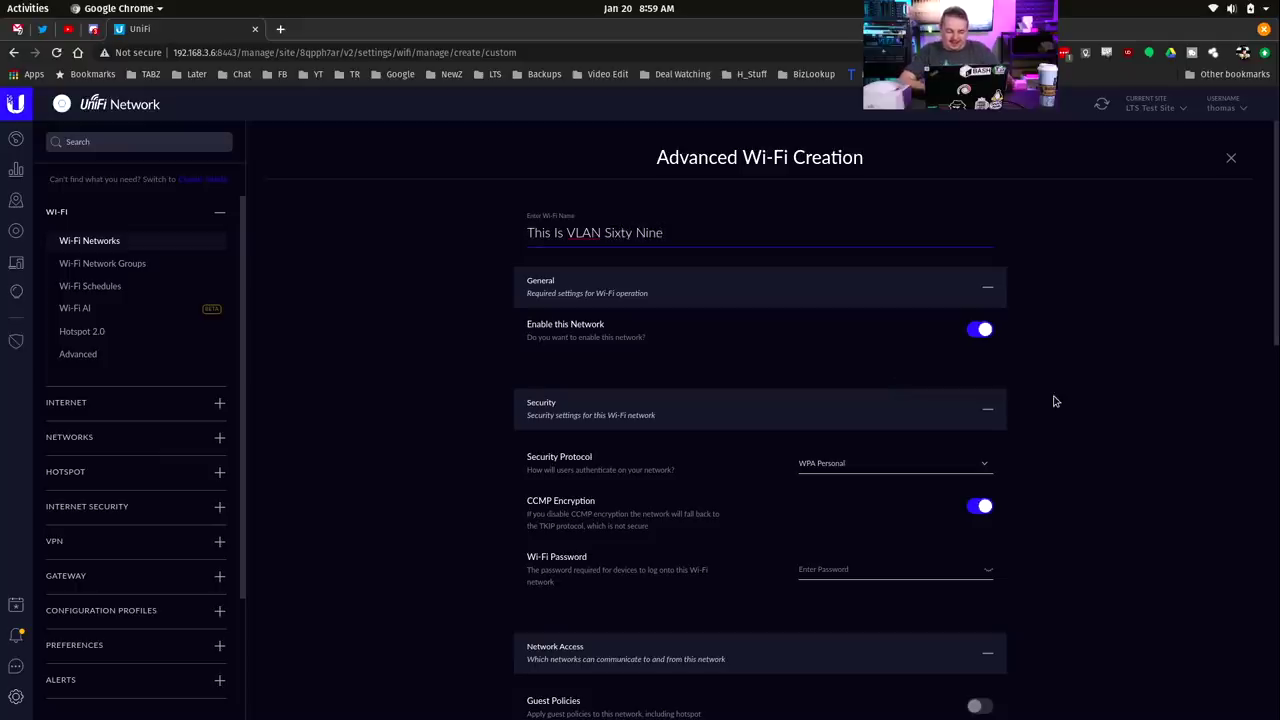
Step: Keep WPA Personal as the new network's security protocol and enter its Wi-Fi password
scroll(1053, 401, down, 1)
click(874, 385)
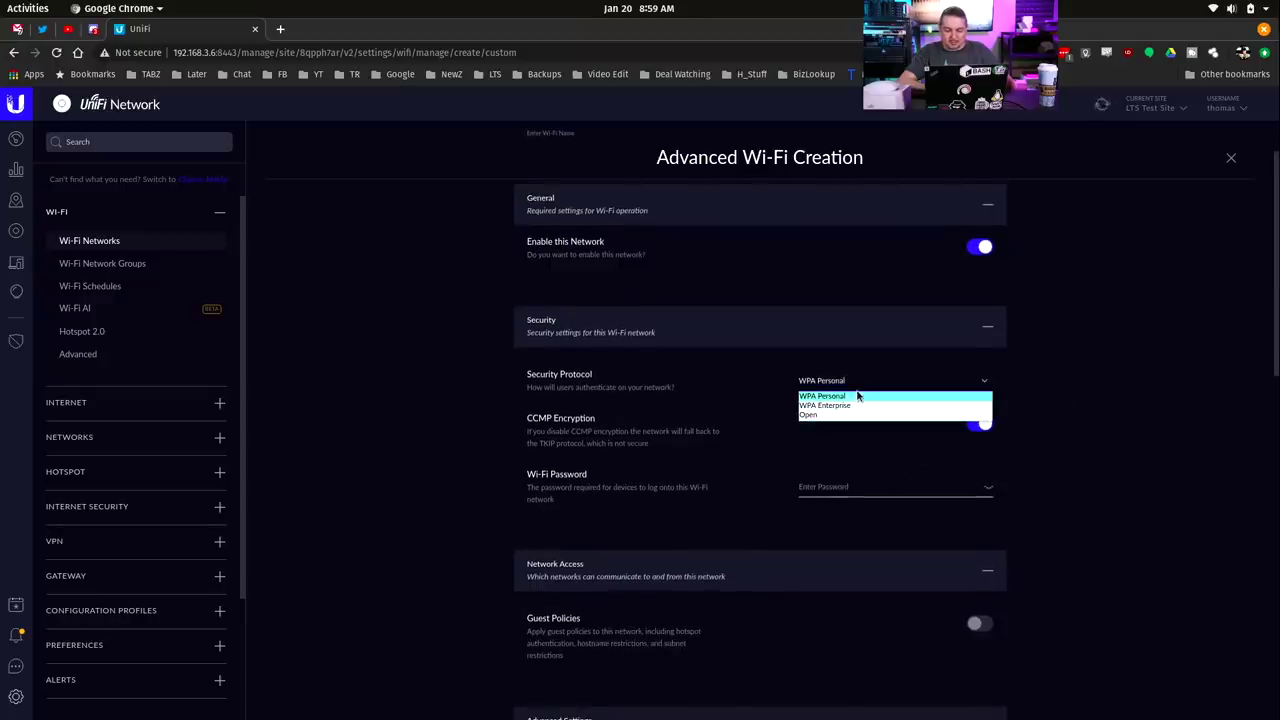
click(828, 488)
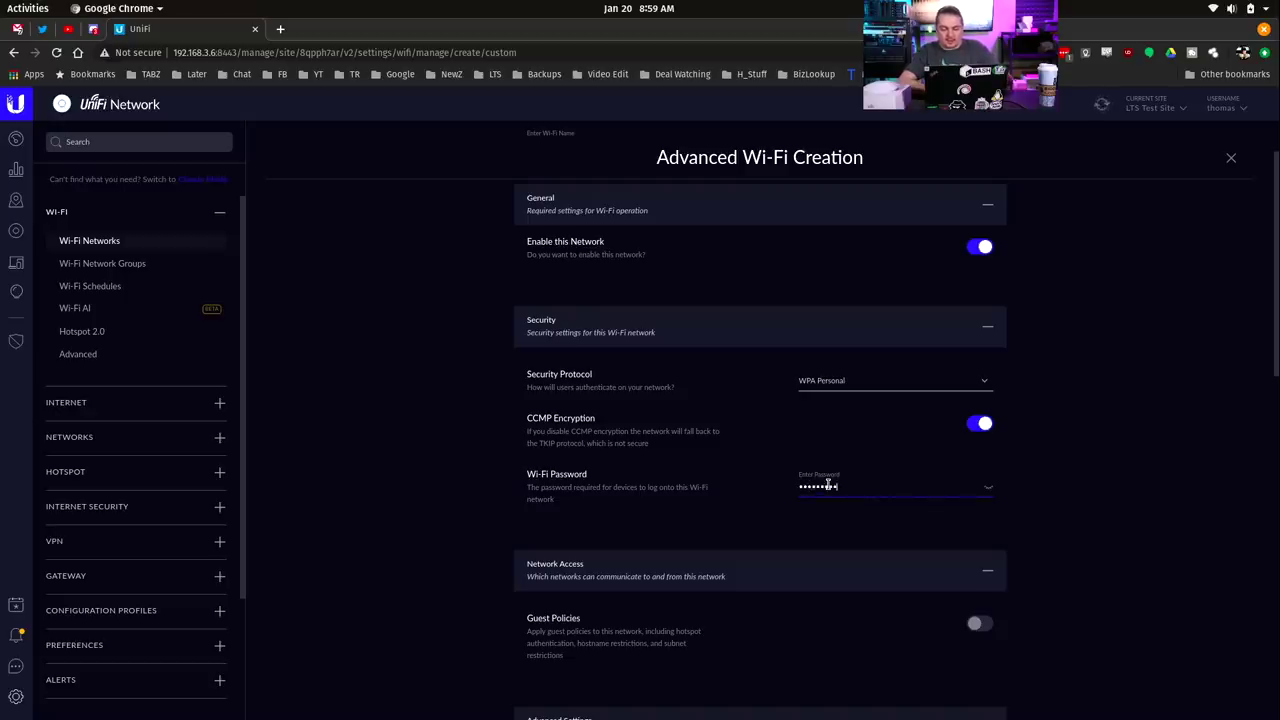
Step: Enable VLAN use for the new network with VLAN ID 69 and finish creating it
scroll(1064, 448, down, 5)
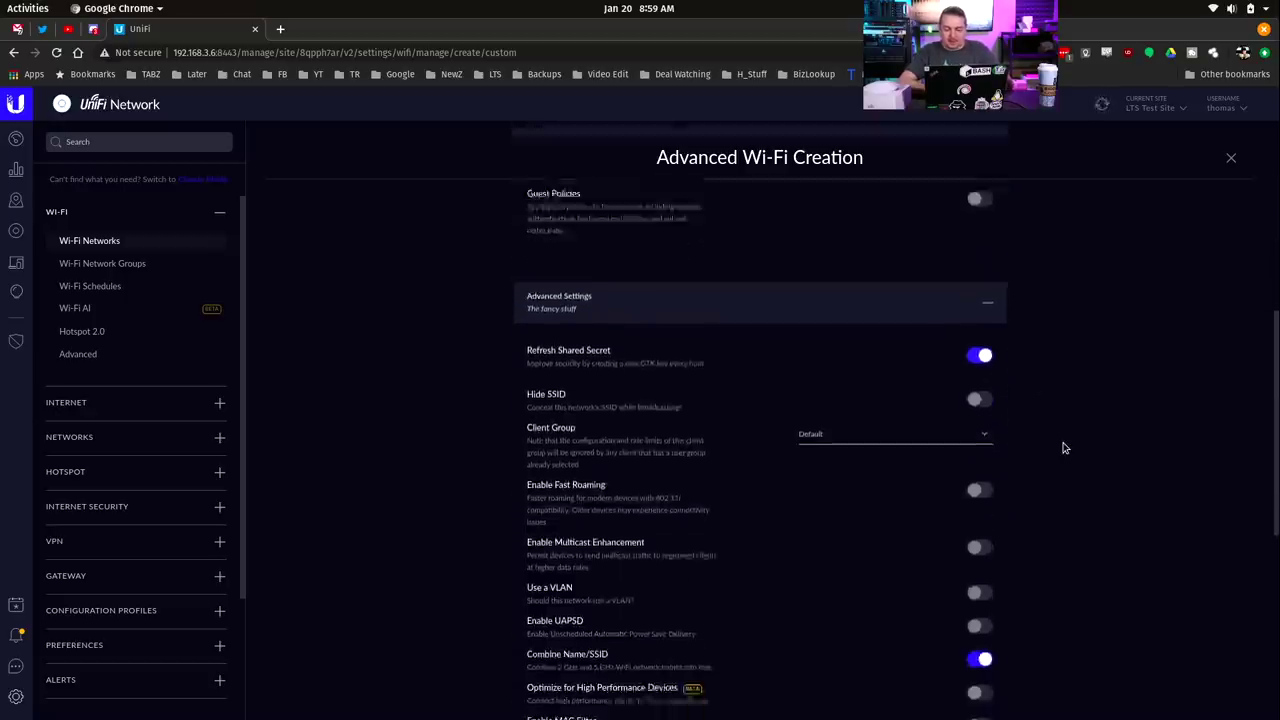
scroll(1064, 448, down, 2)
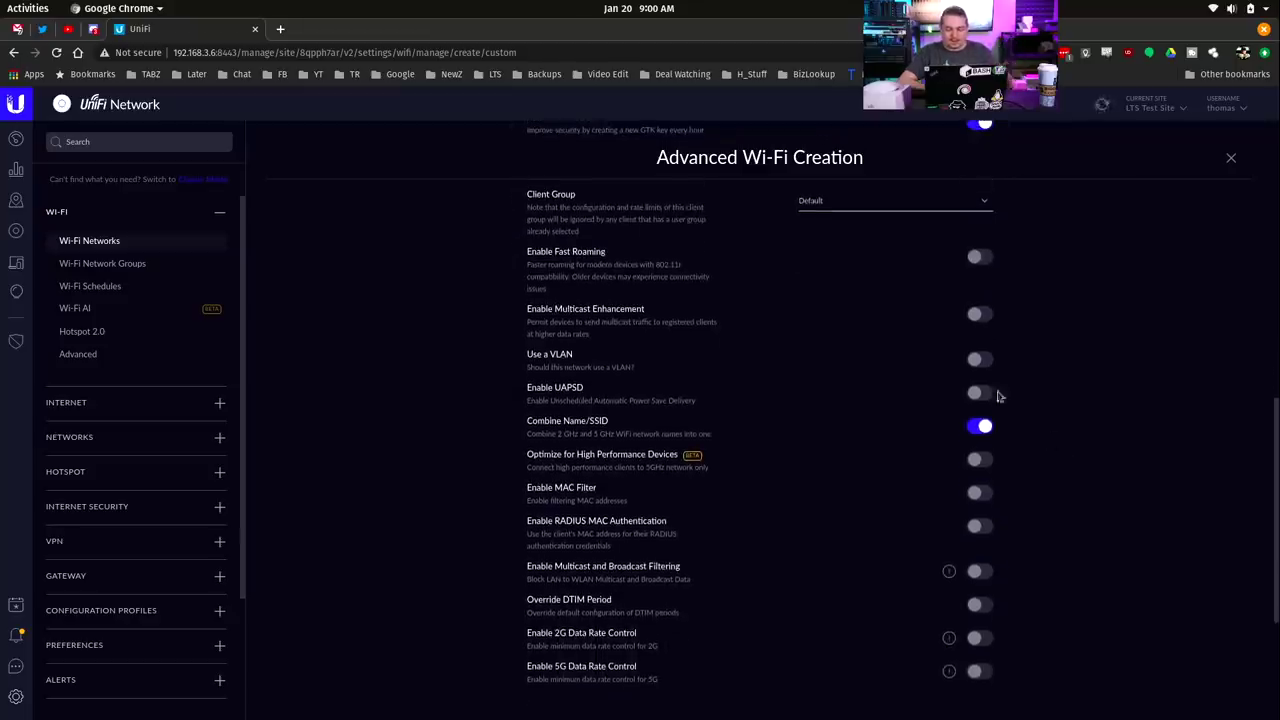
click(975, 359)
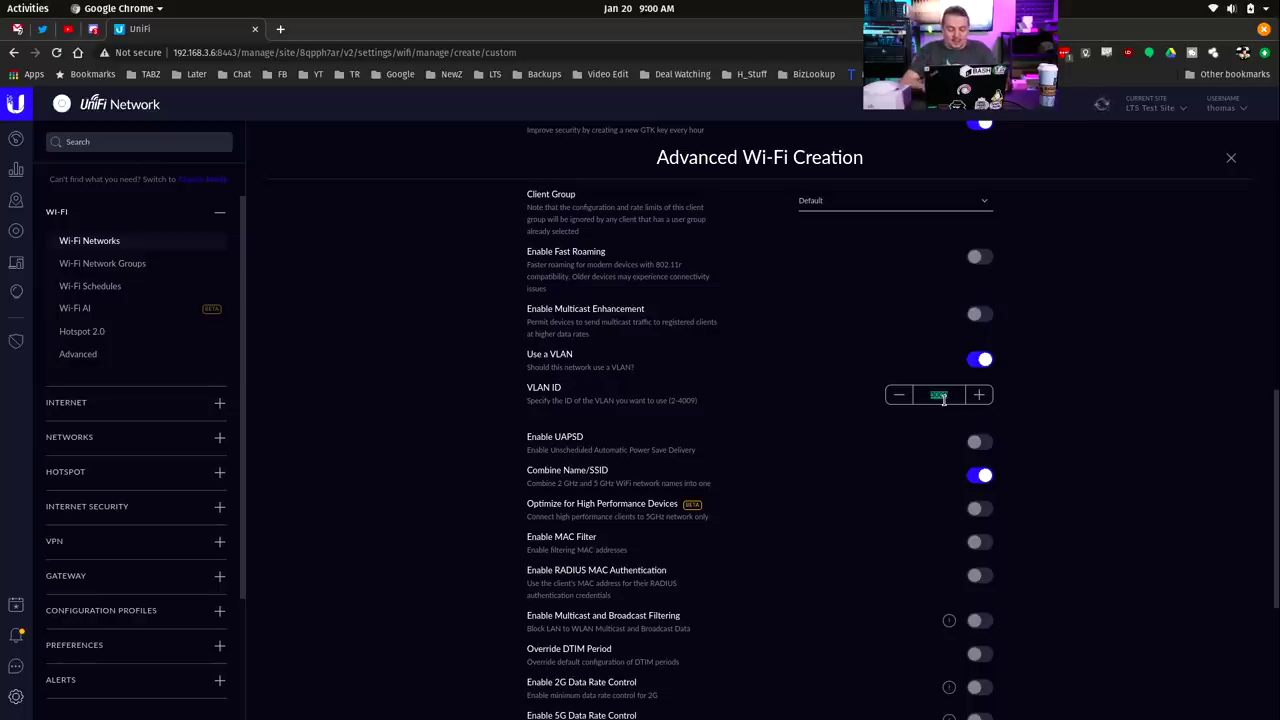
text(49)
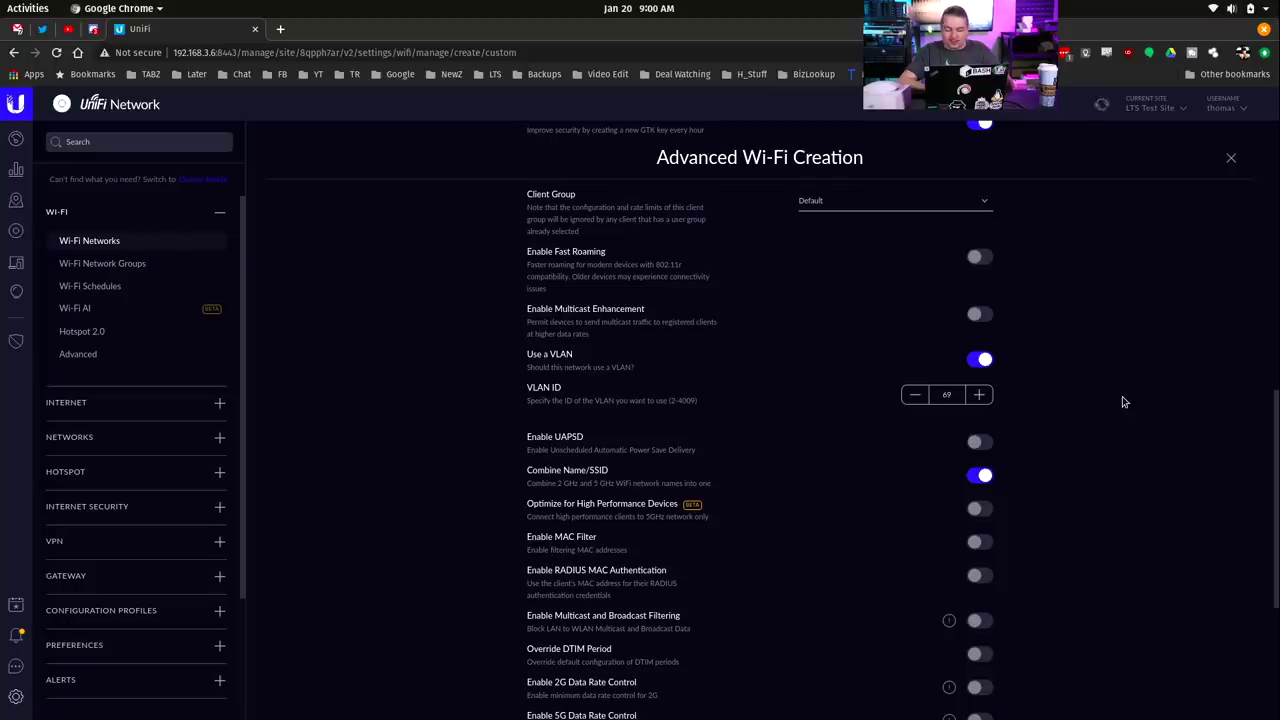
scroll(1122, 396, down, 3)
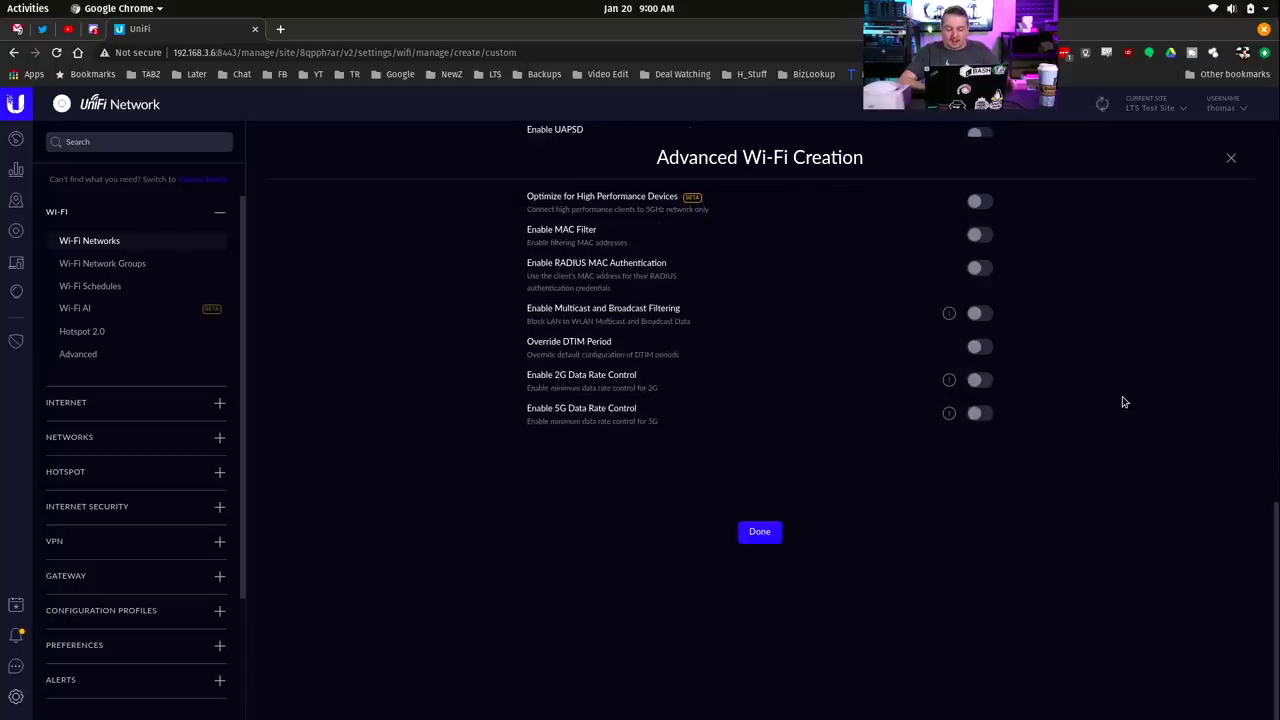
click(760, 535)
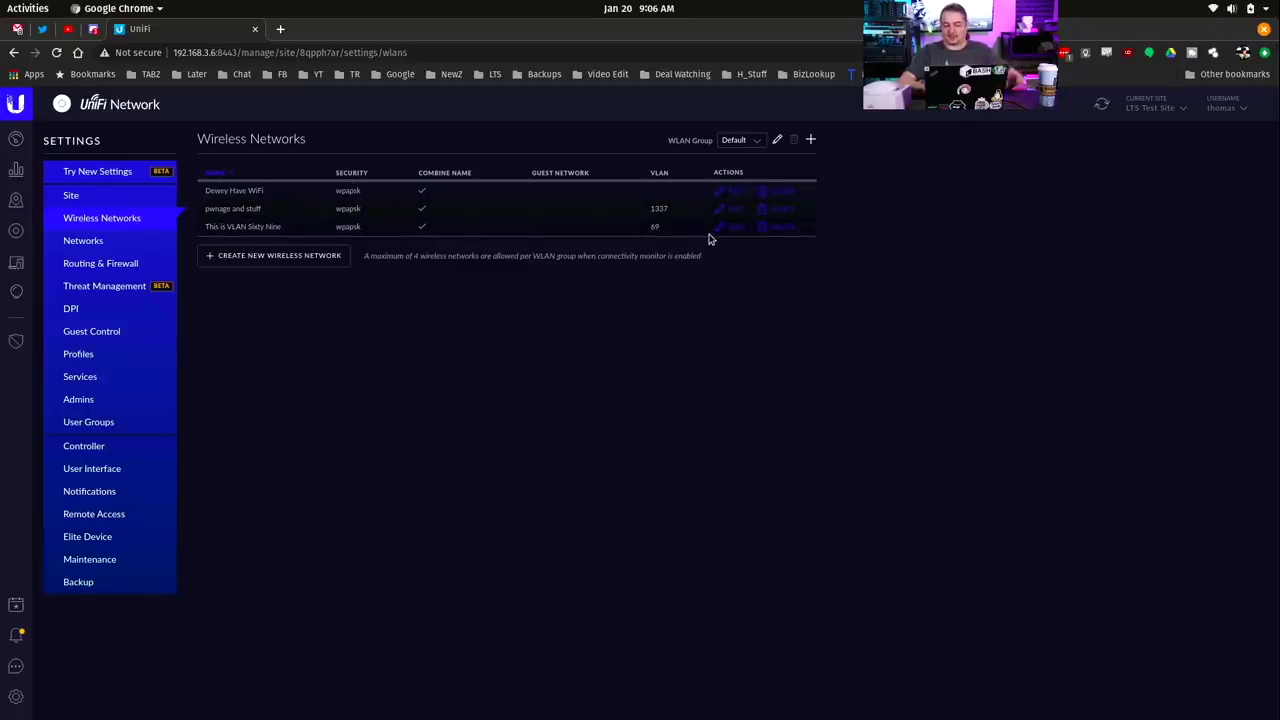
Step: Connect the laptop's Wi-Fi to the This is VLAN Sixty Nine network, entering the Wi-Fi password
click(1212, 7)
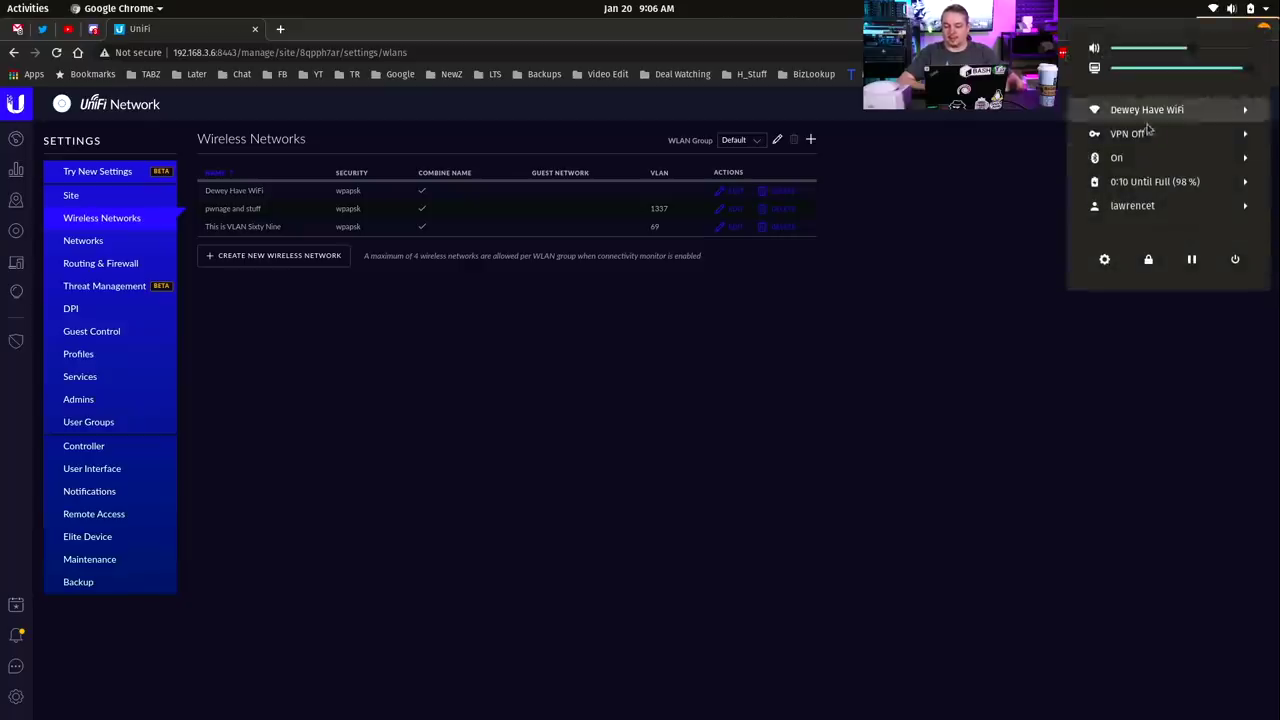
click(1170, 110)
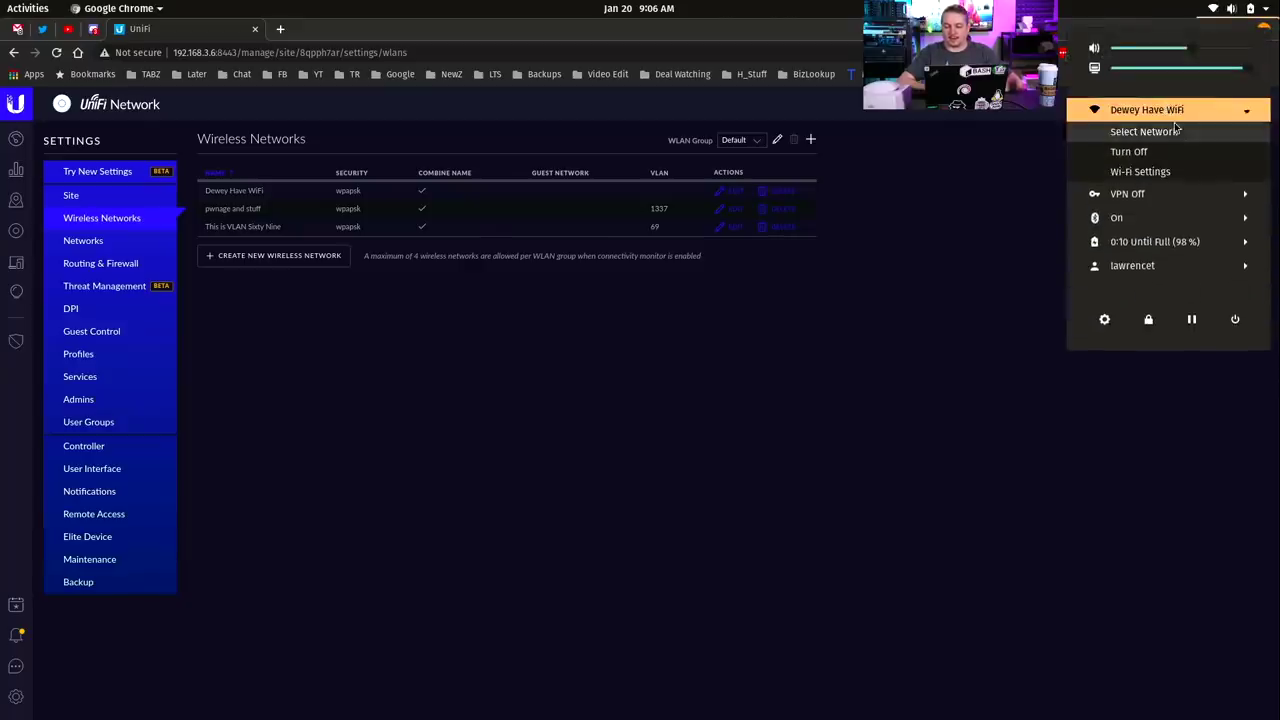
click(1143, 131)
click(574, 389)
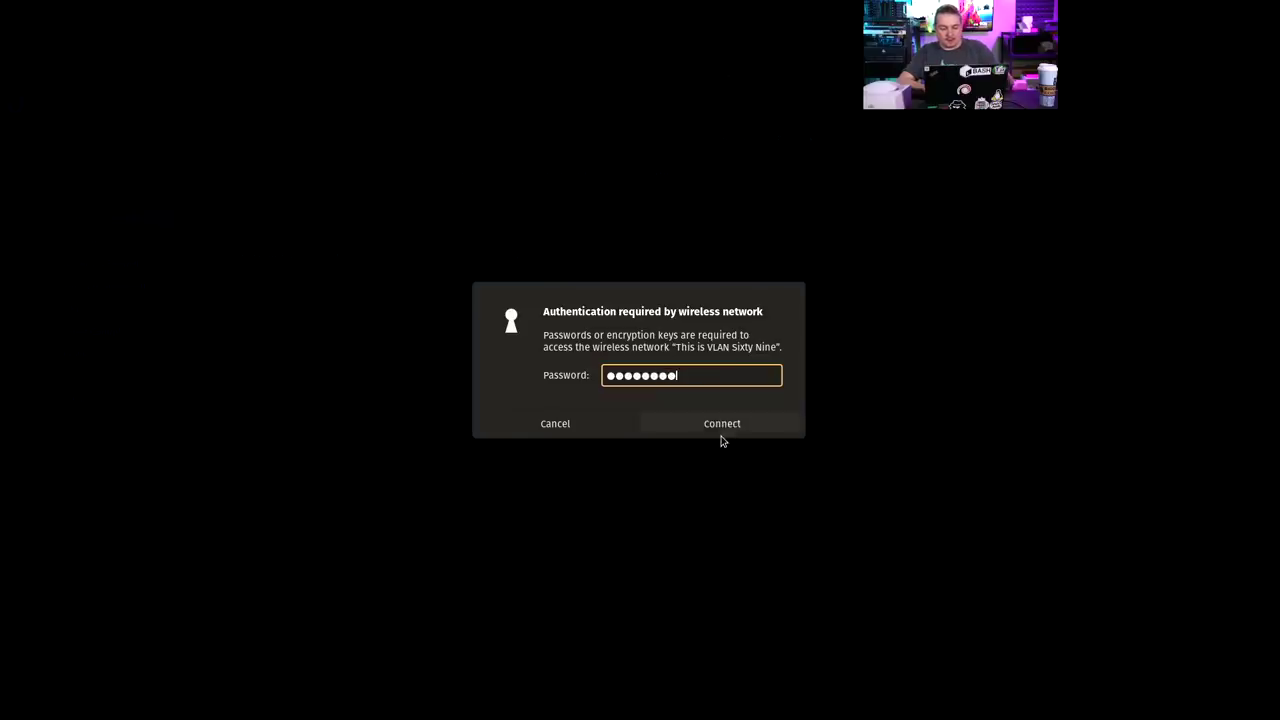
click(720, 432)
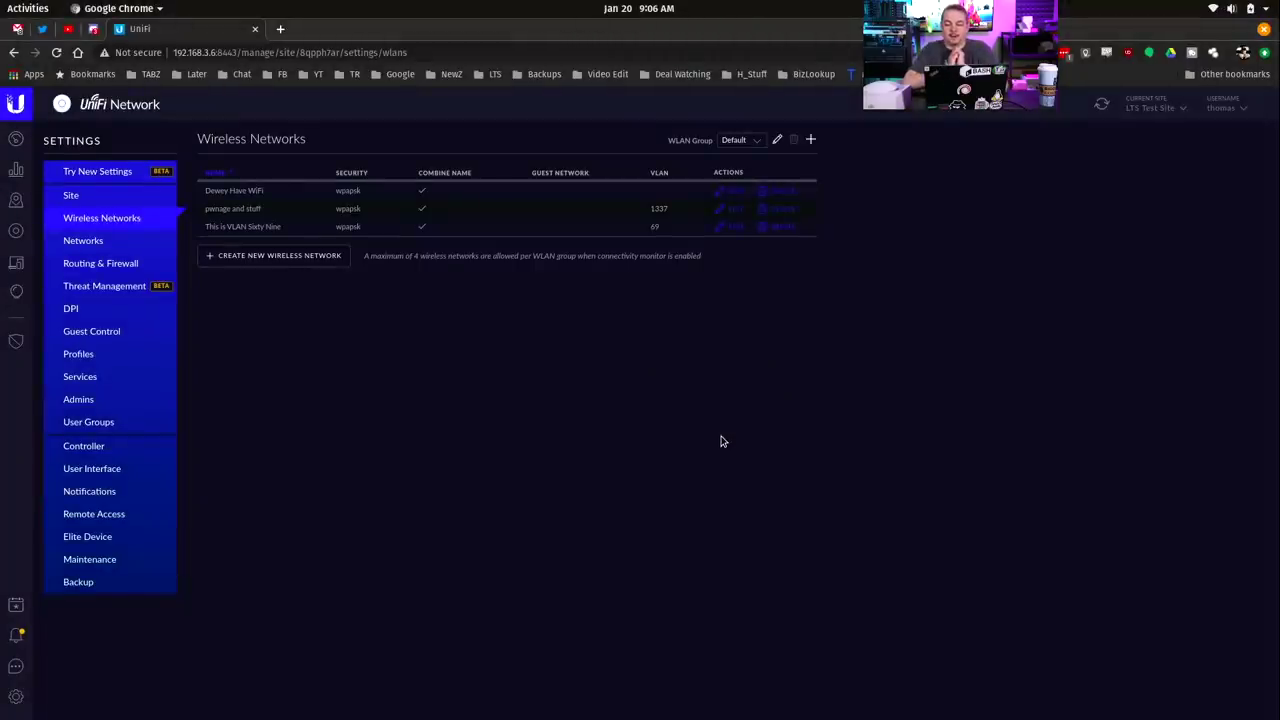
Step: Switch to the Terminal, clear it, run ip -c a, and highlight the IPv4 address of wlp5s0
key(alt+Tab)
key(alt+Tab)
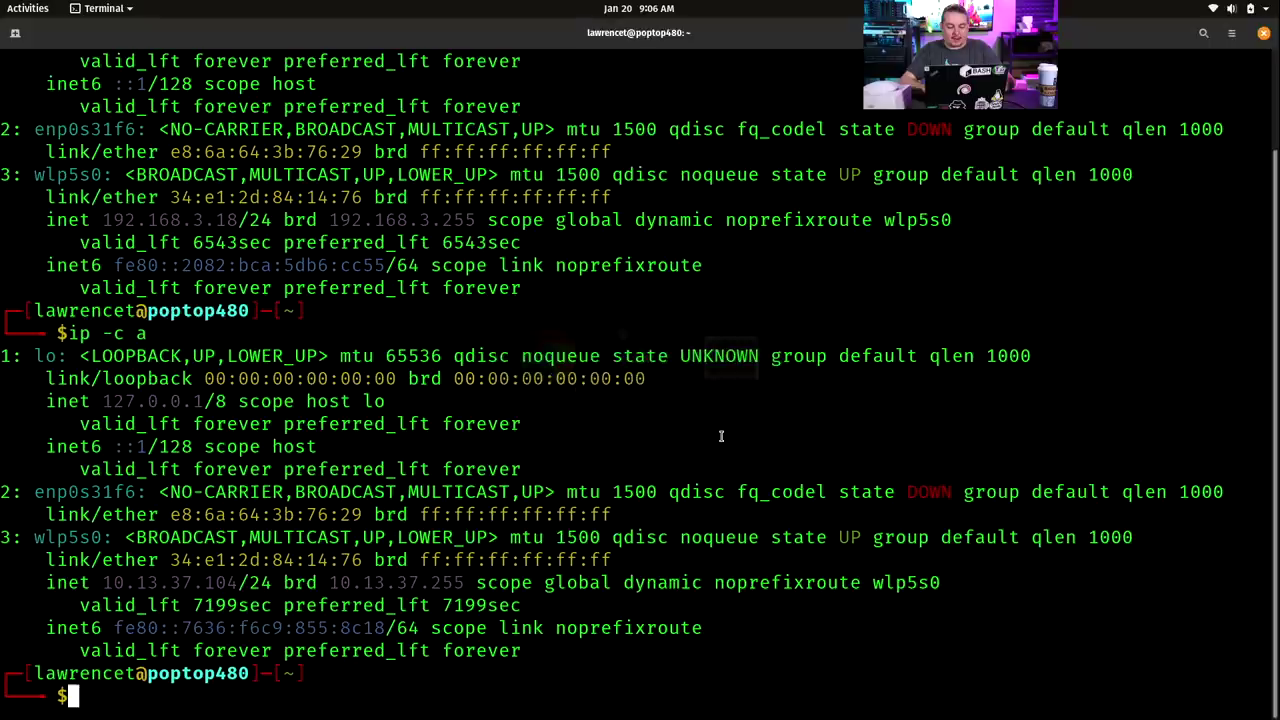
text(clear)
key(Return)
key(Up)
key(Up)
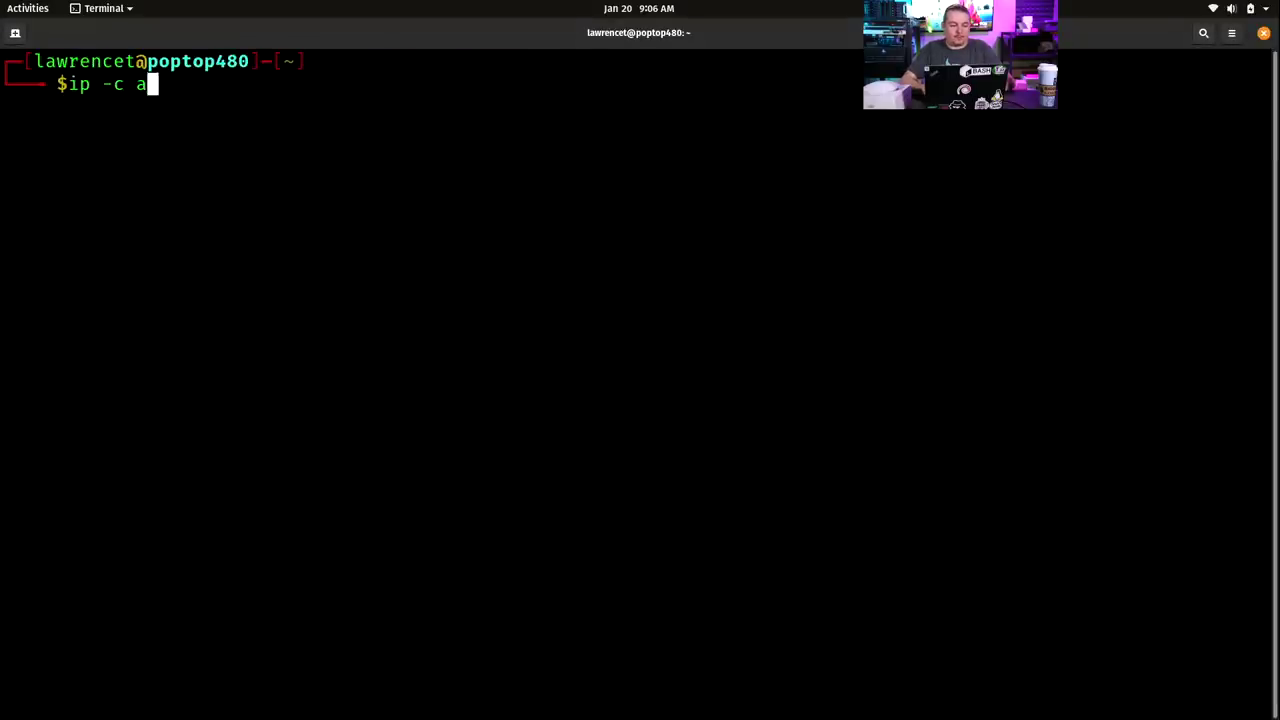
key(Return)
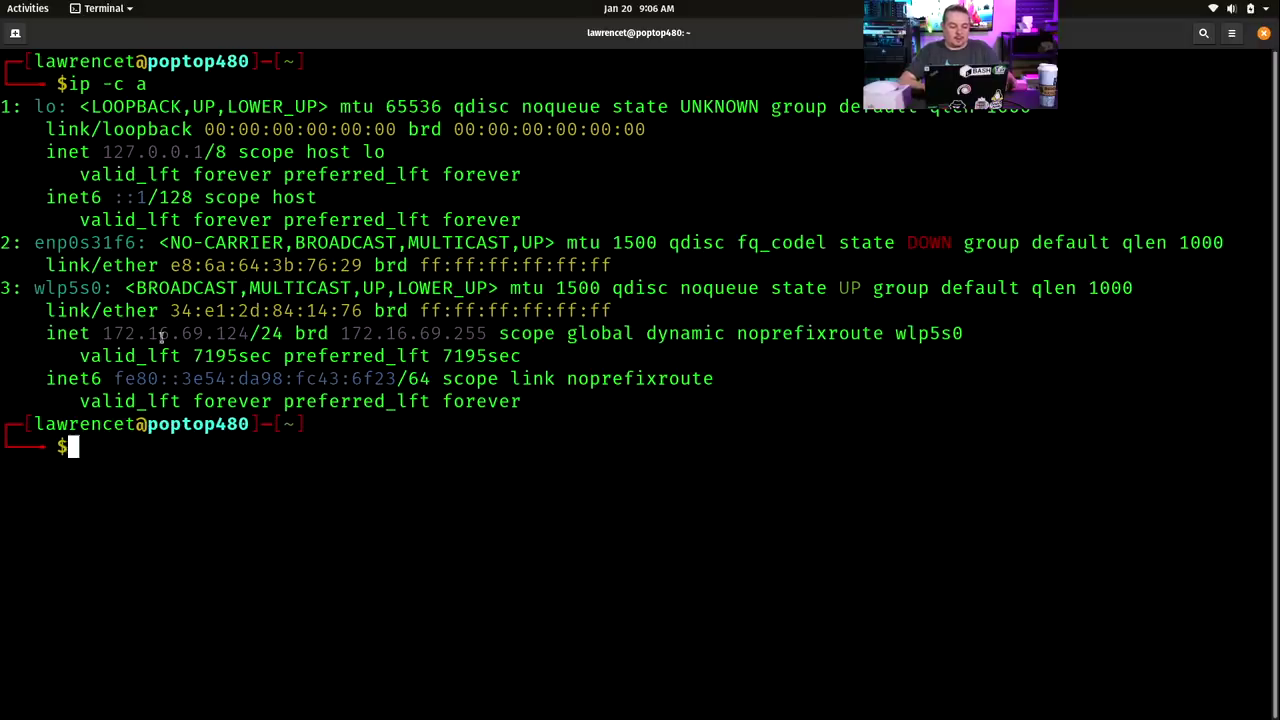
drag(102, 334, 246, 334)
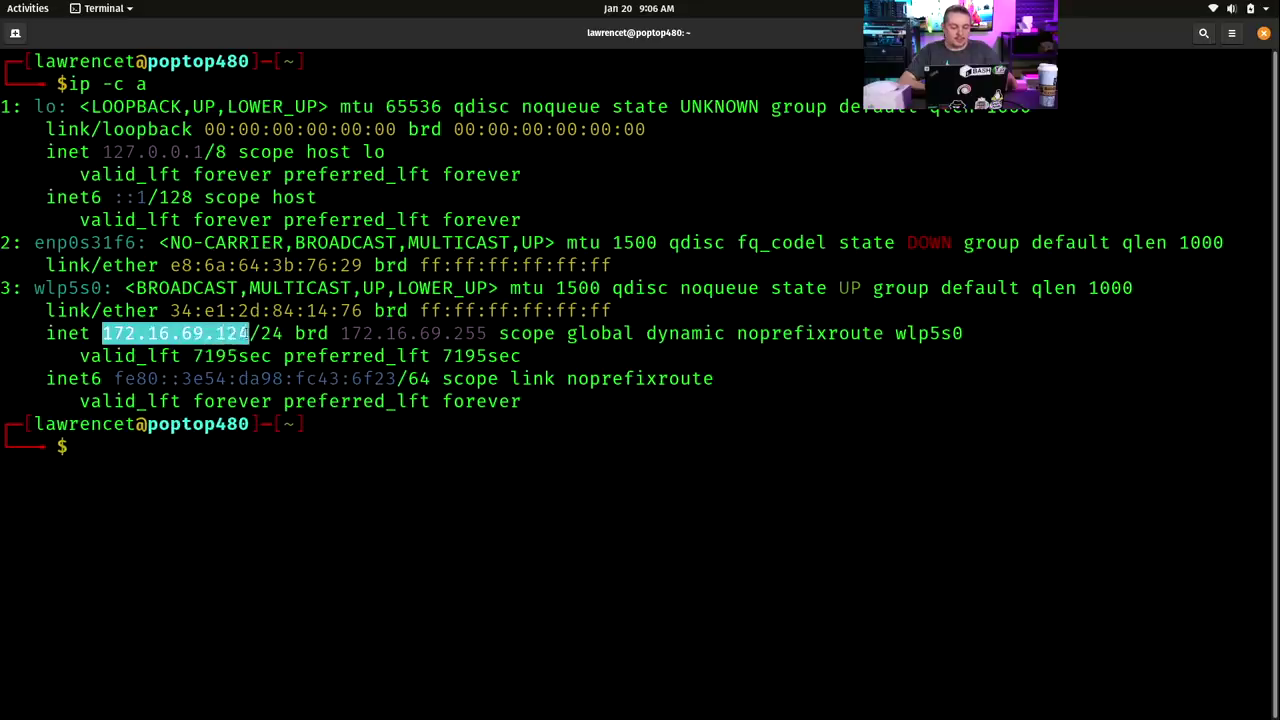
click(245, 335)
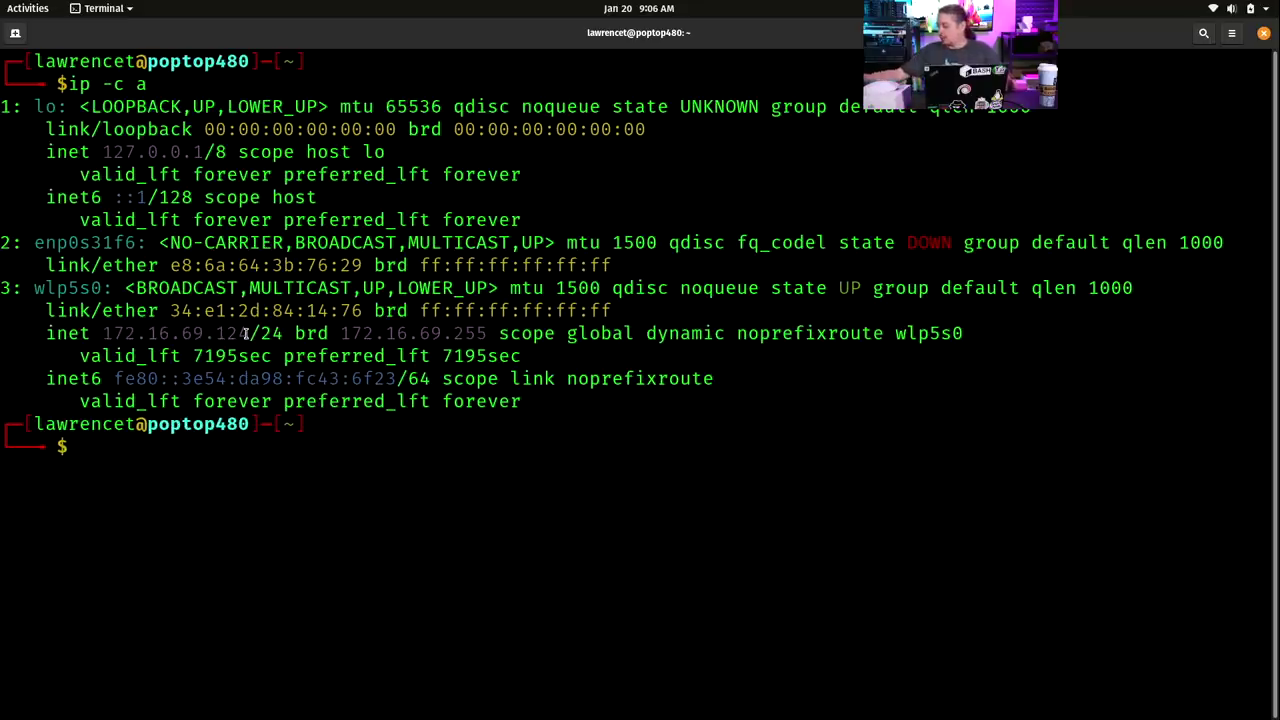